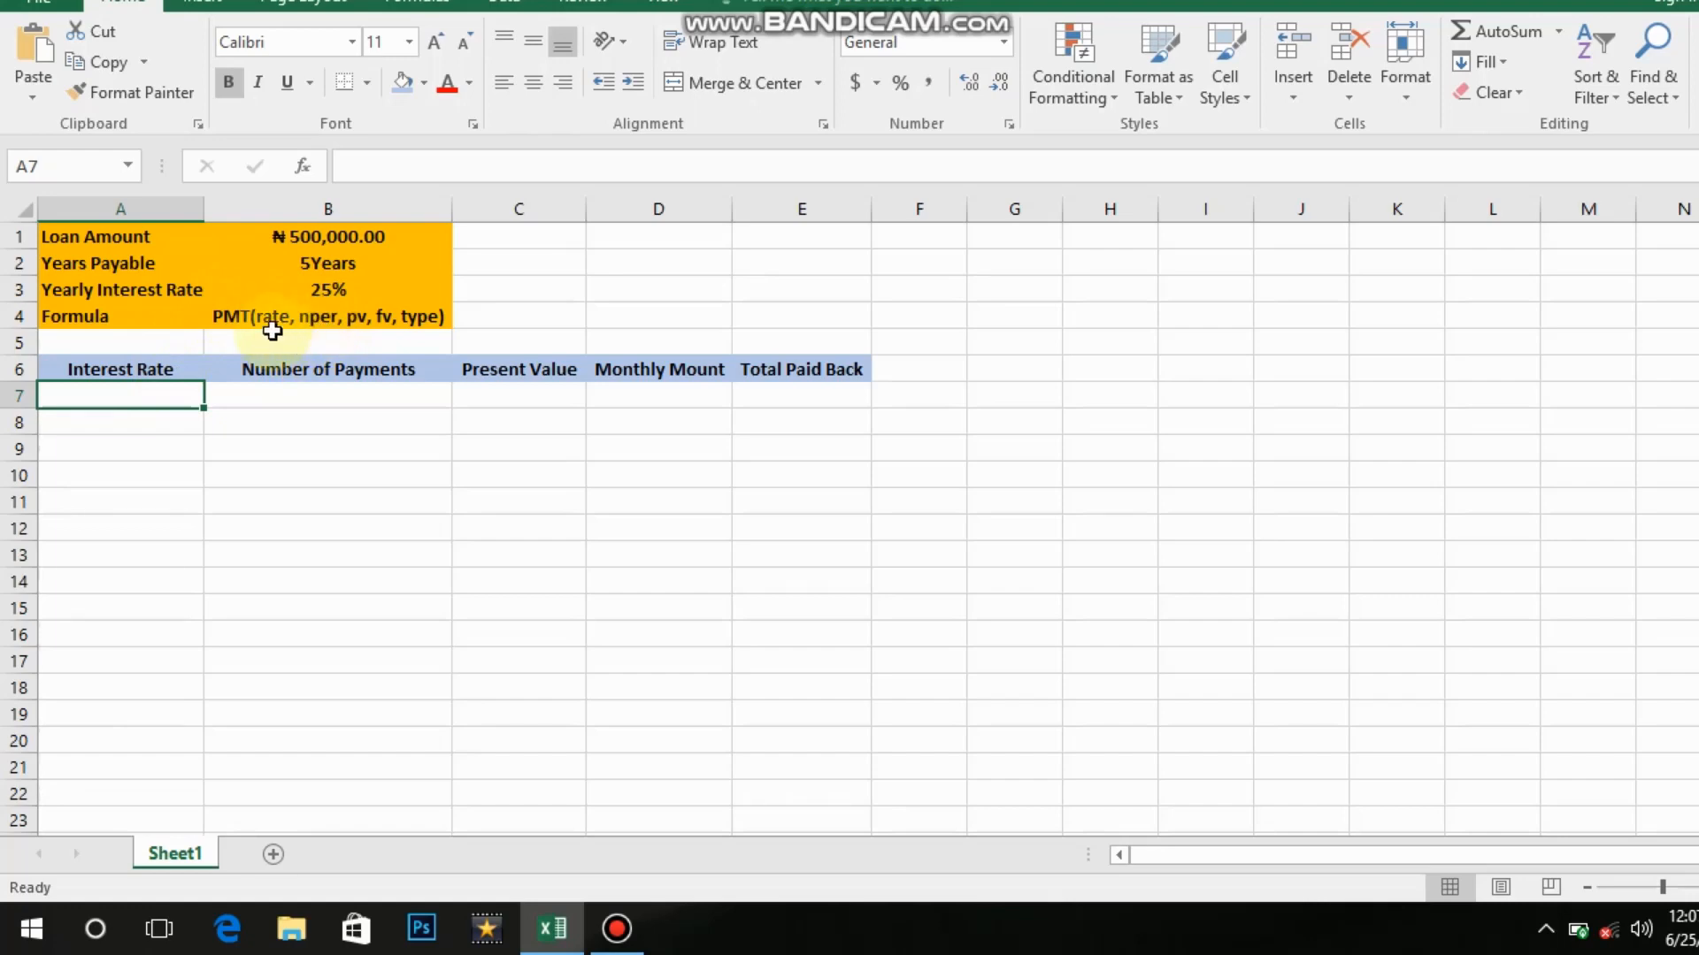
pyautogui.click(1039, 370)
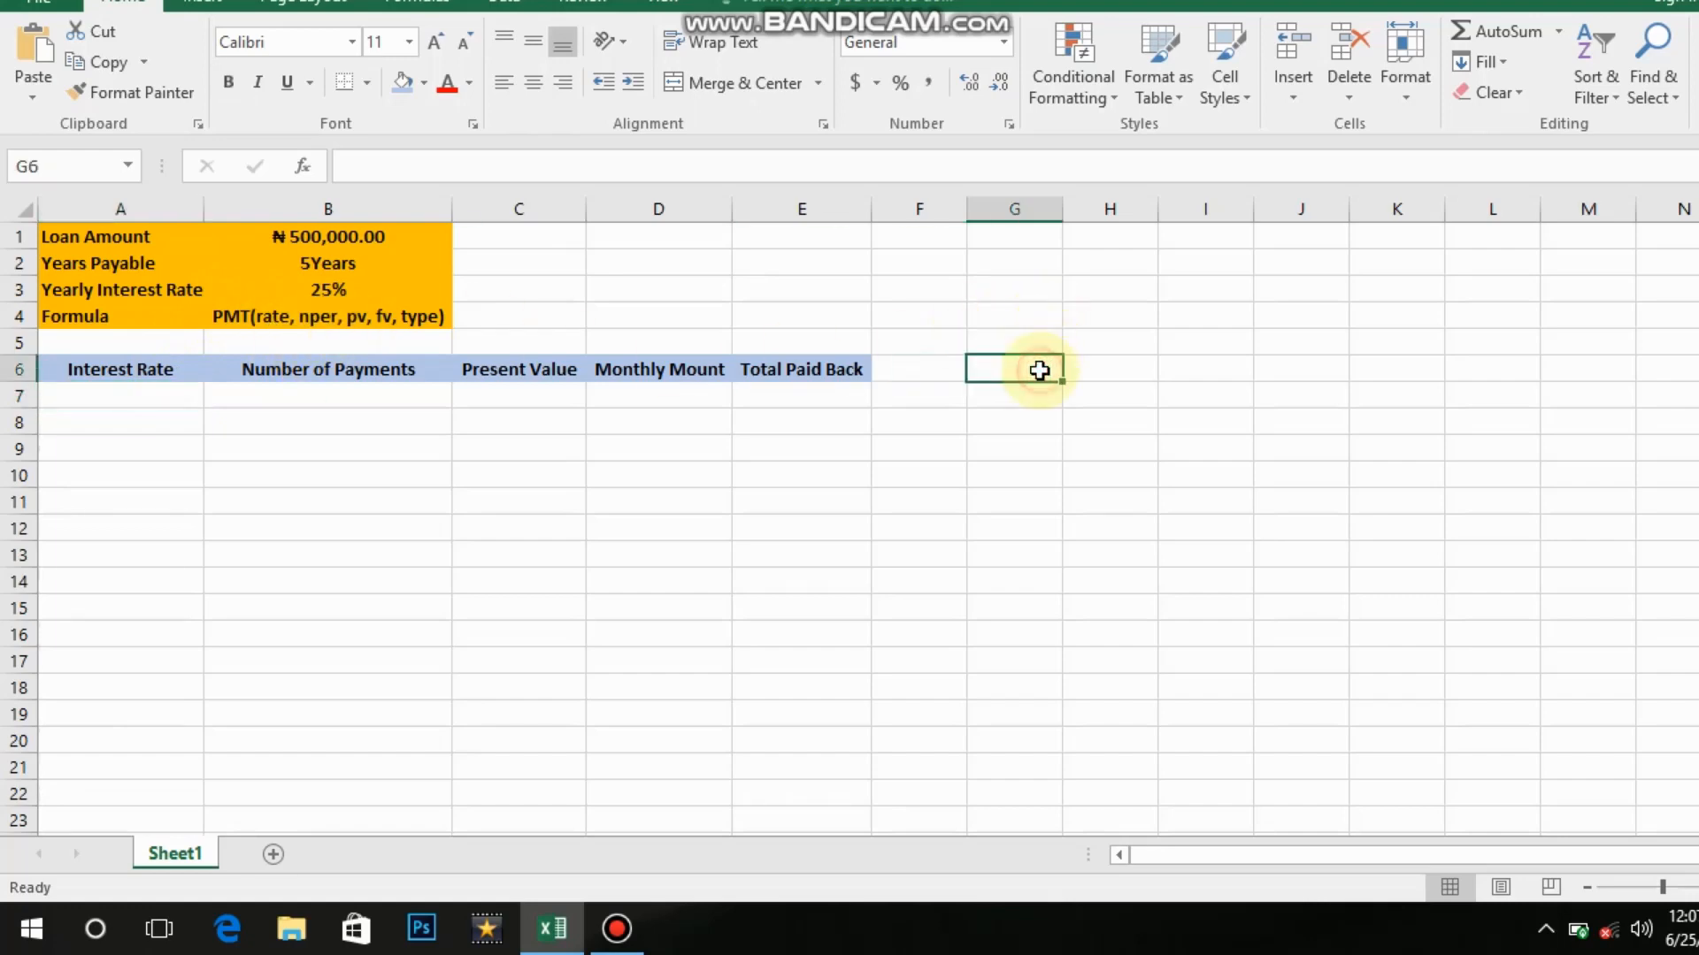
pyautogui.write('PM')
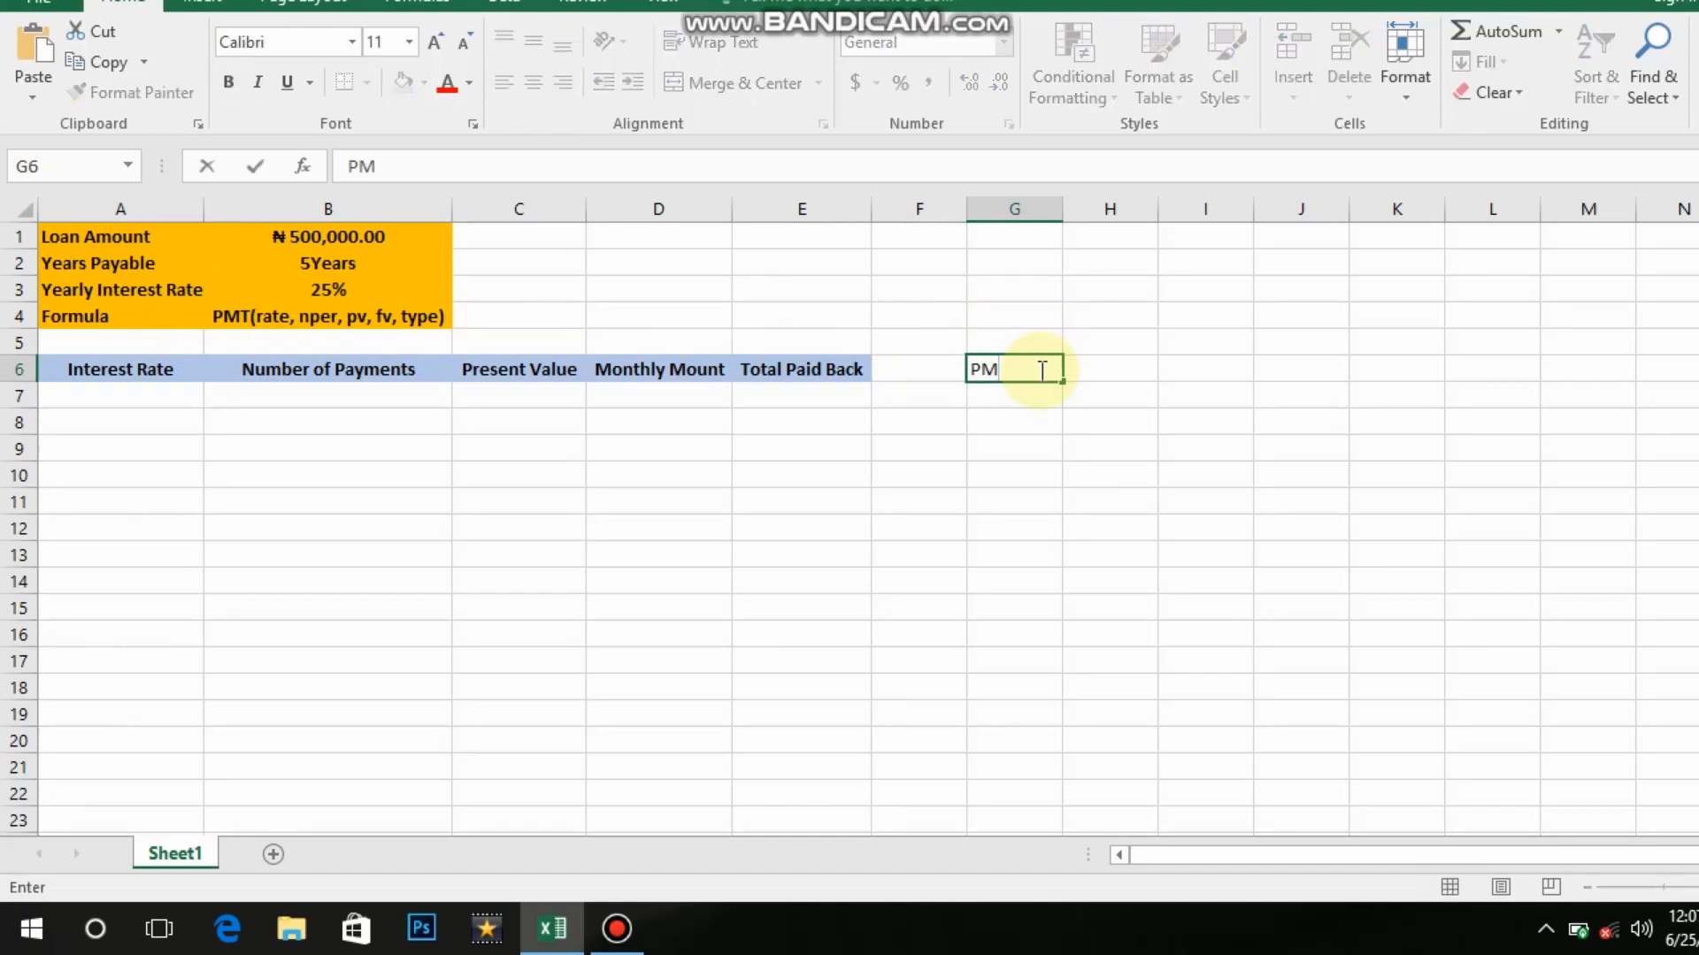
pyautogui.write('T()')
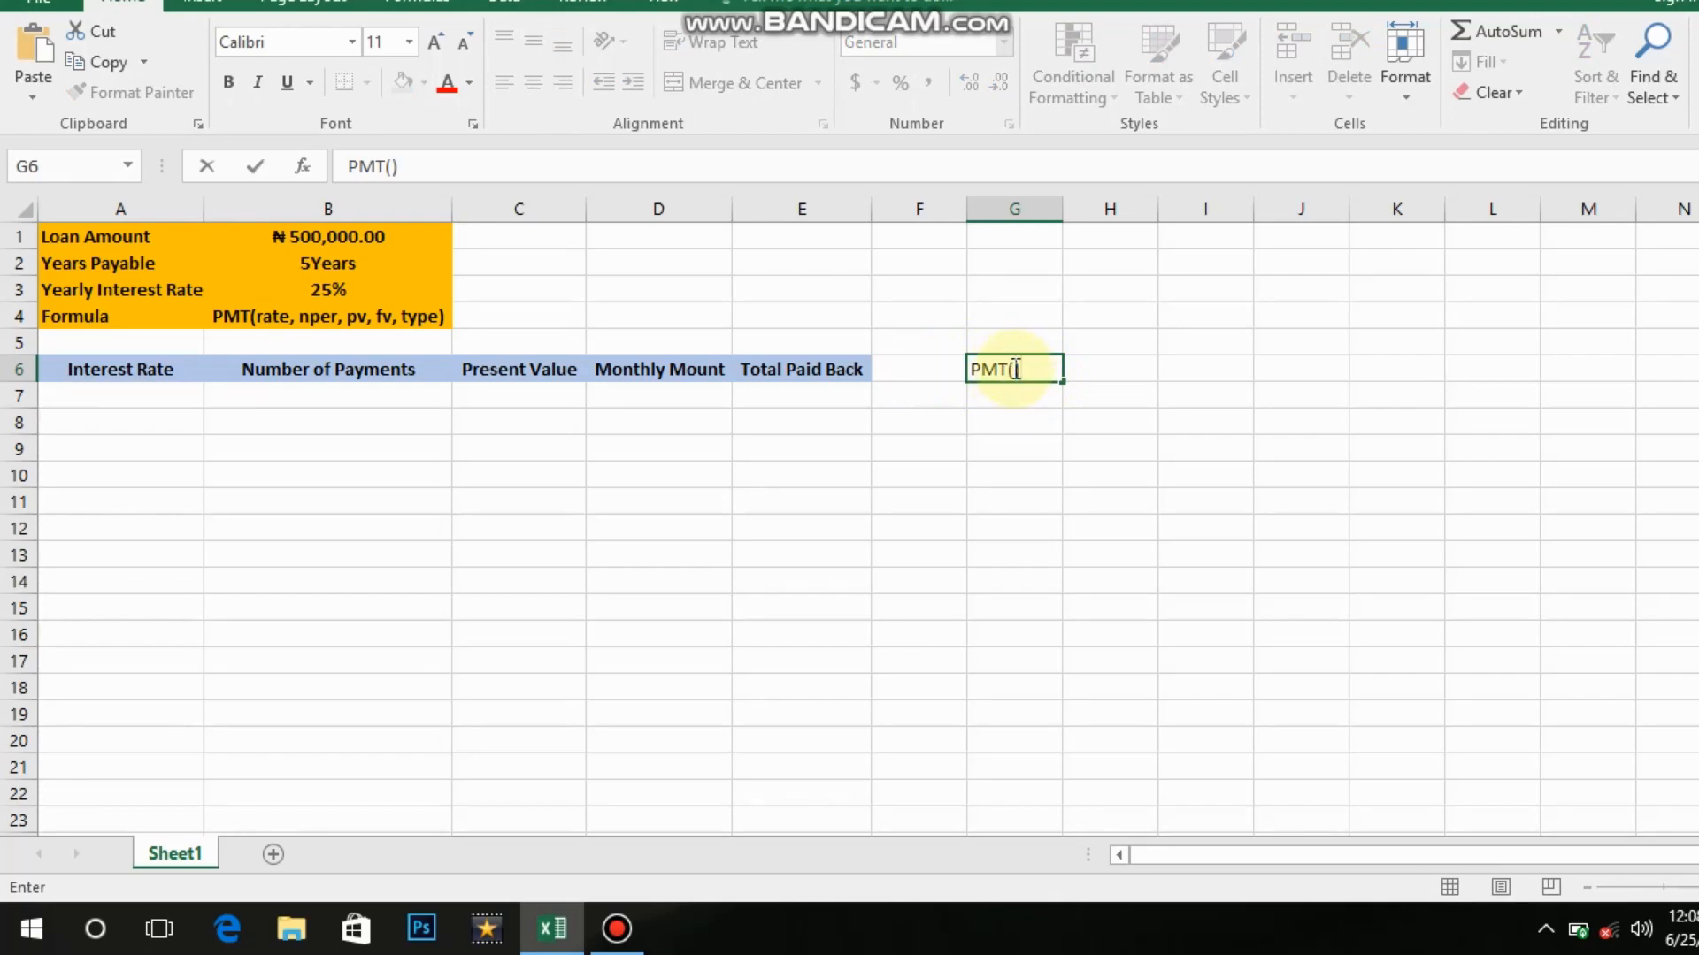
pyautogui.press('BackSpace')
pyautogui.press('BackSpace')
pyautogui.press('BackSpace')
pyautogui.press('BackSpace')
pyautogui.press('BackSpace')
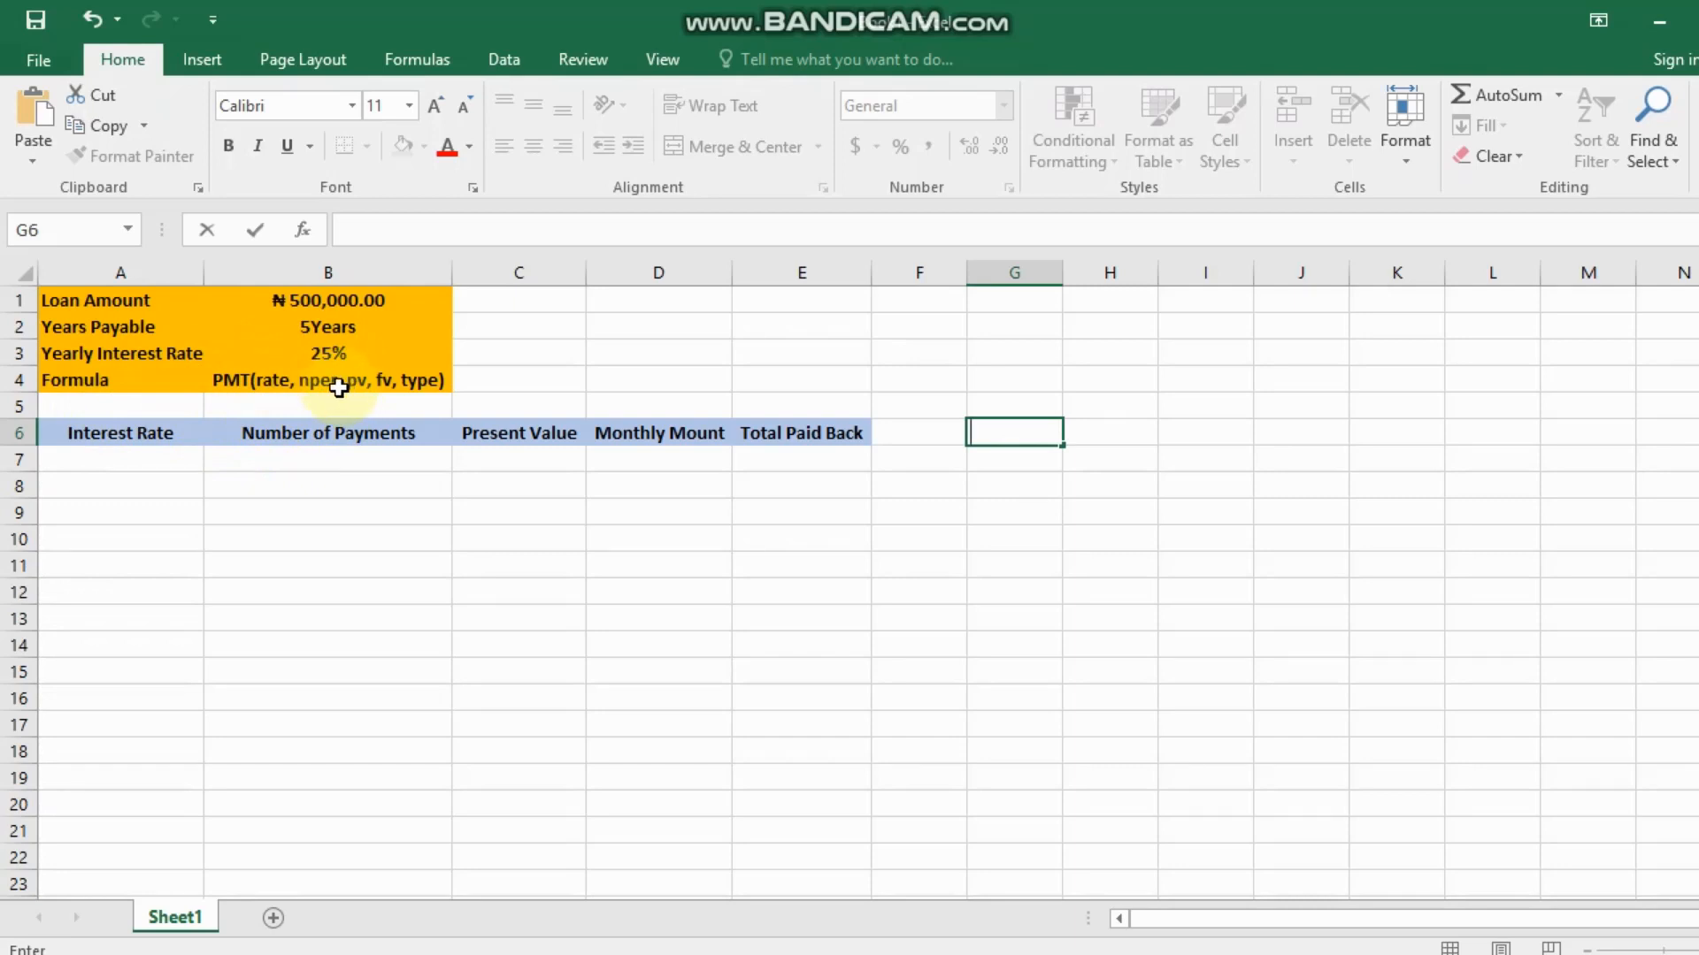
# Step: Calculate the monthly interest rate in cell A7 with the formula =25%/12
pyautogui.click(166, 461)
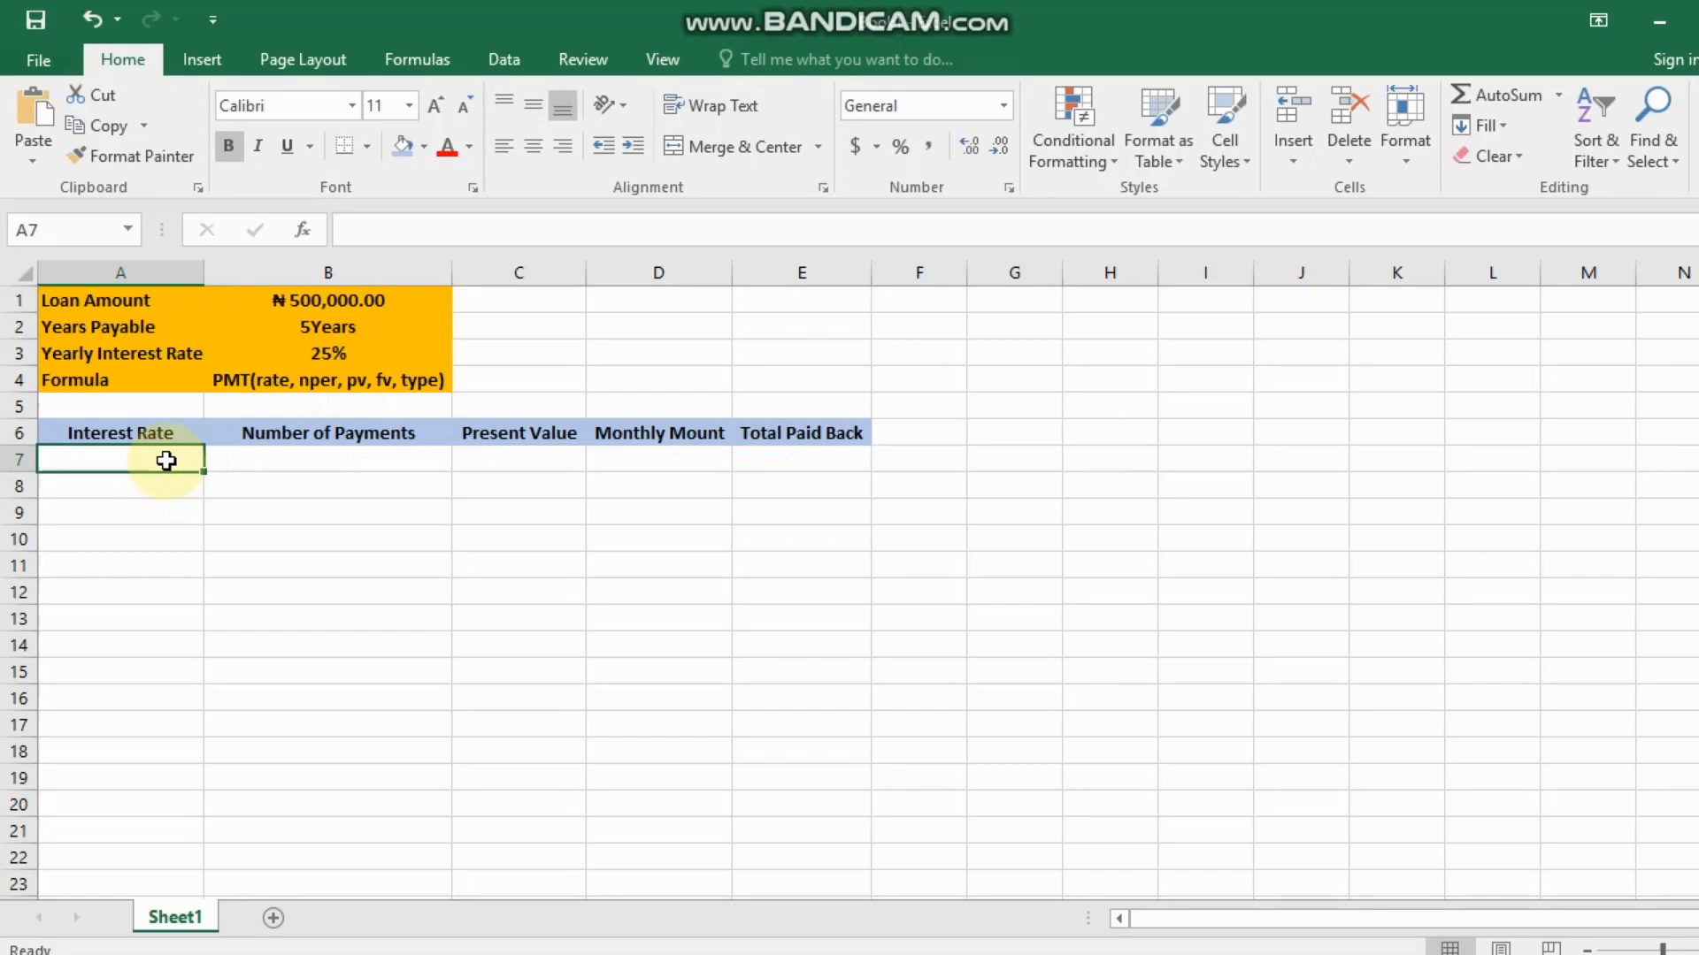
pyautogui.write('=')
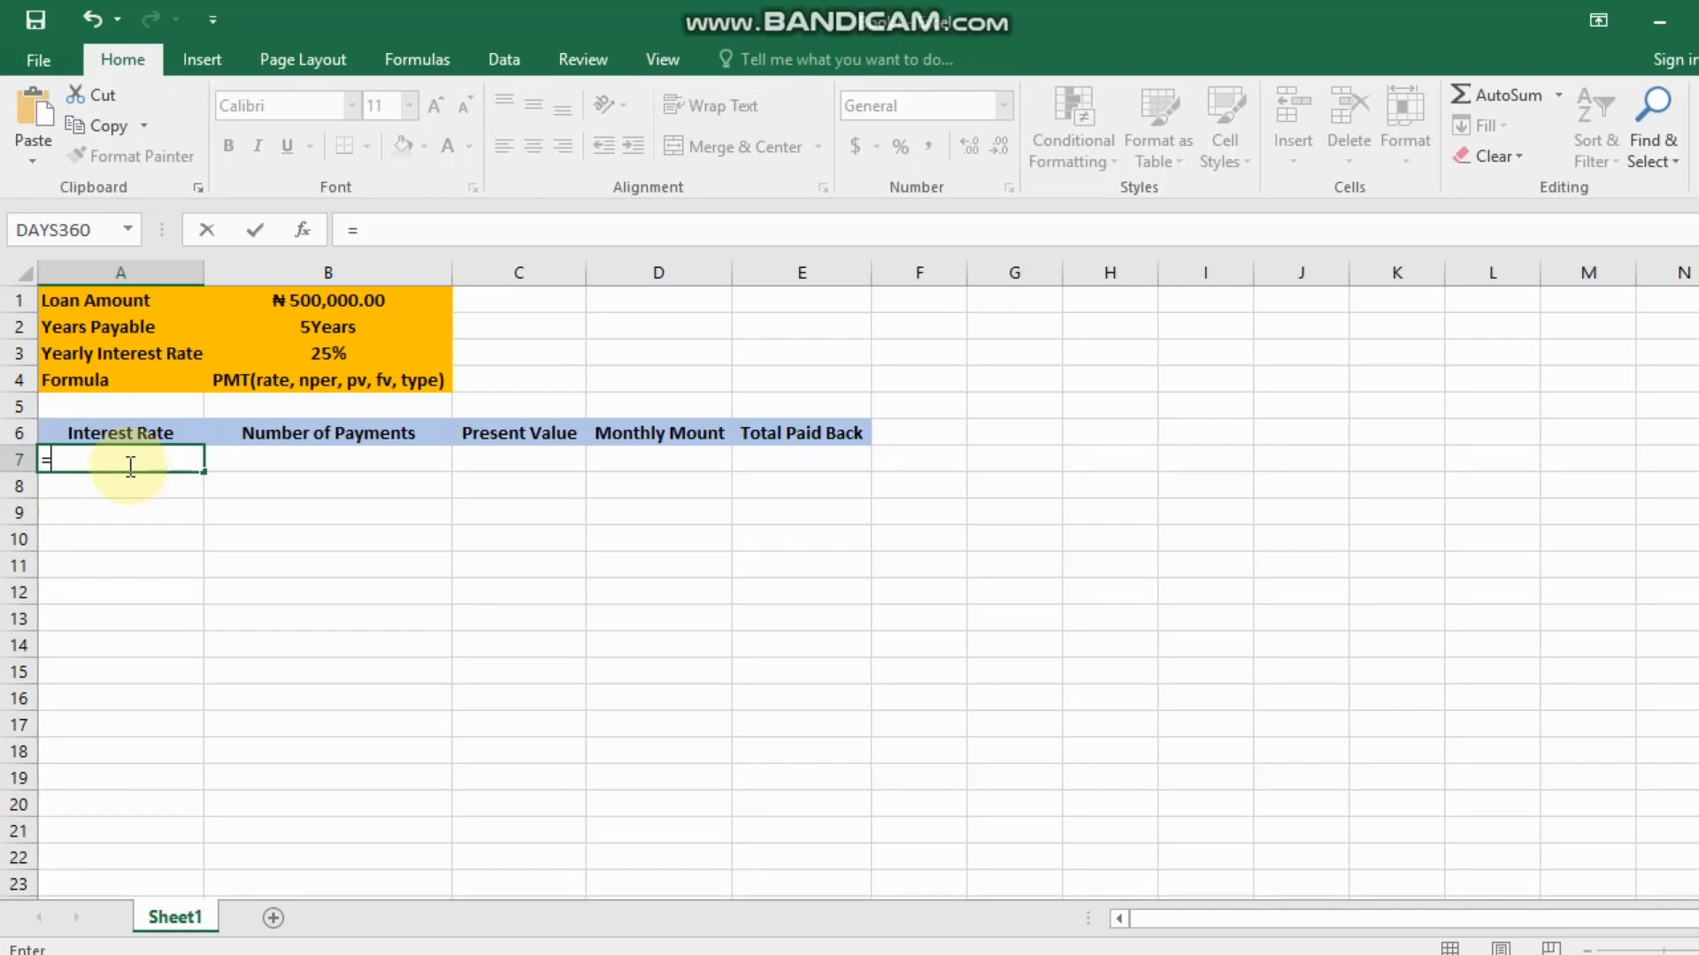
pyautogui.write('25')
pyautogui.write('%/12')
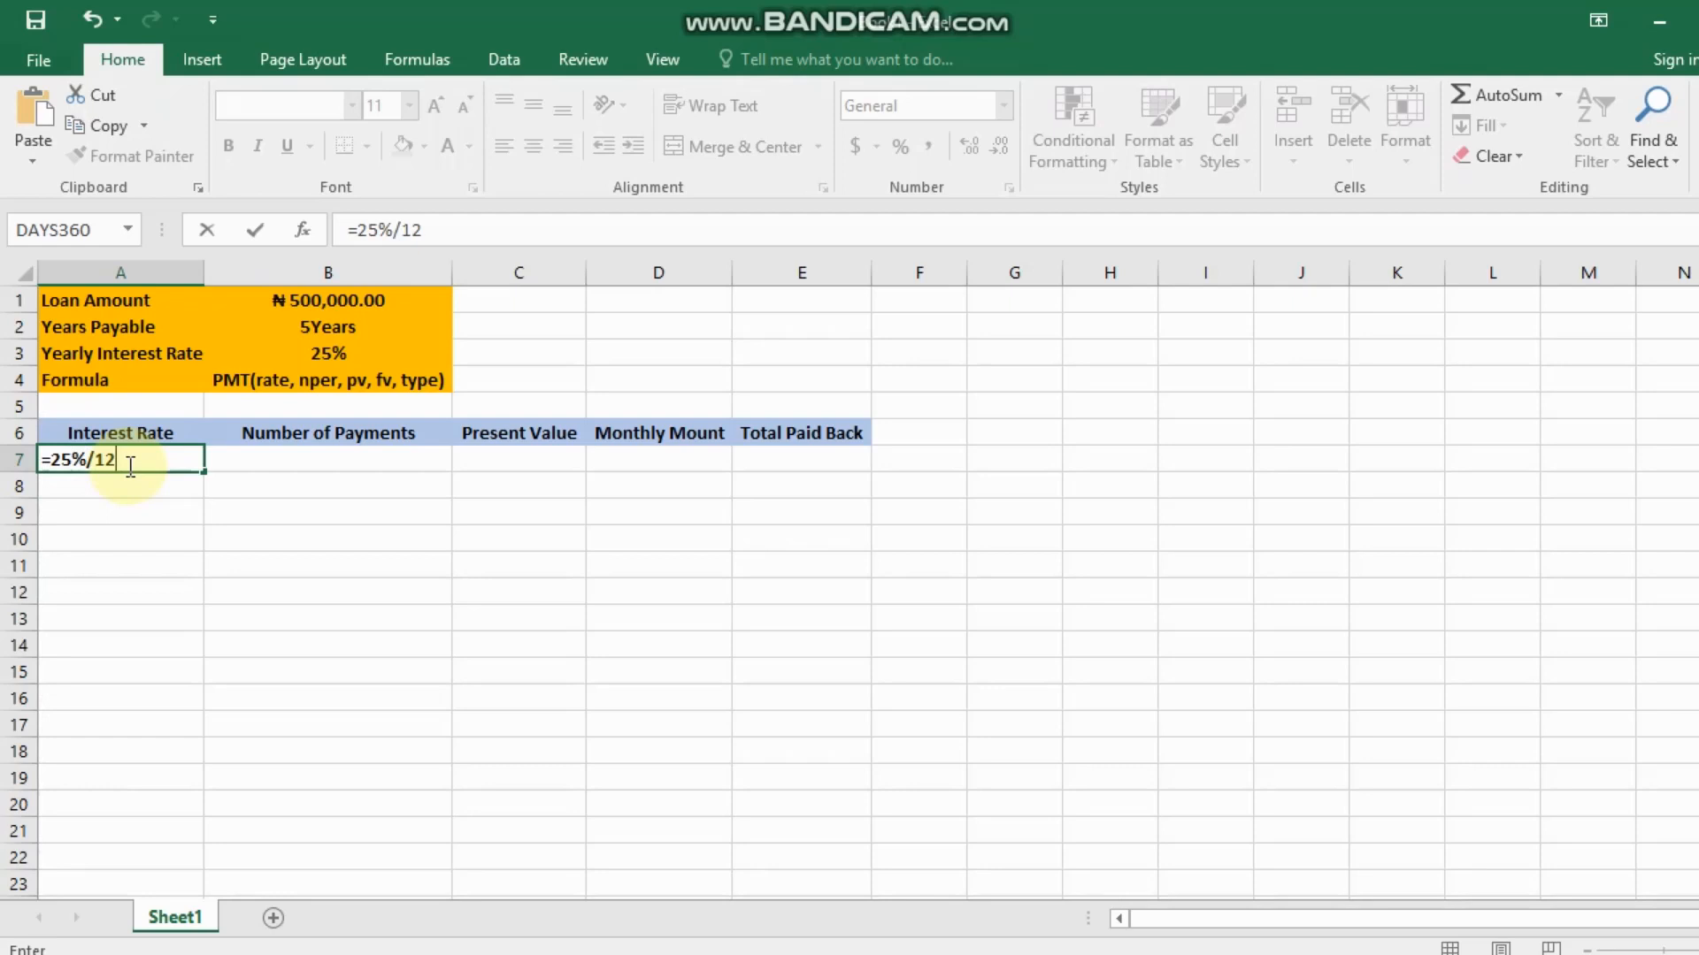
pyautogui.press('Return')
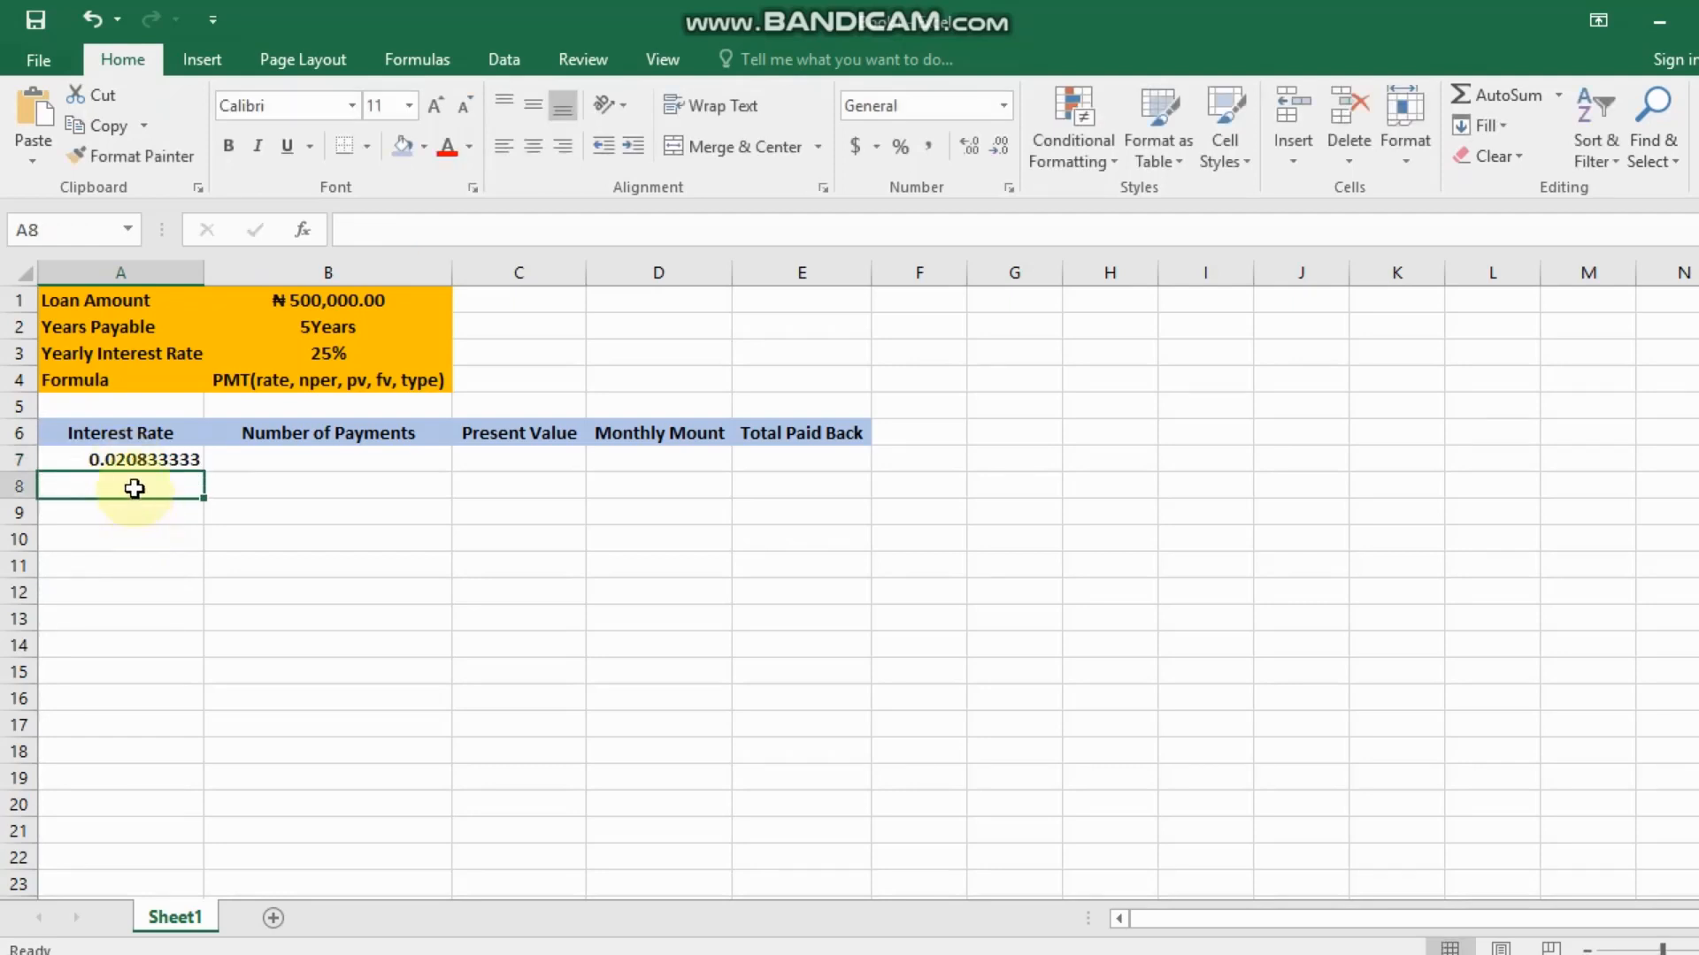
pyautogui.click(168, 462)
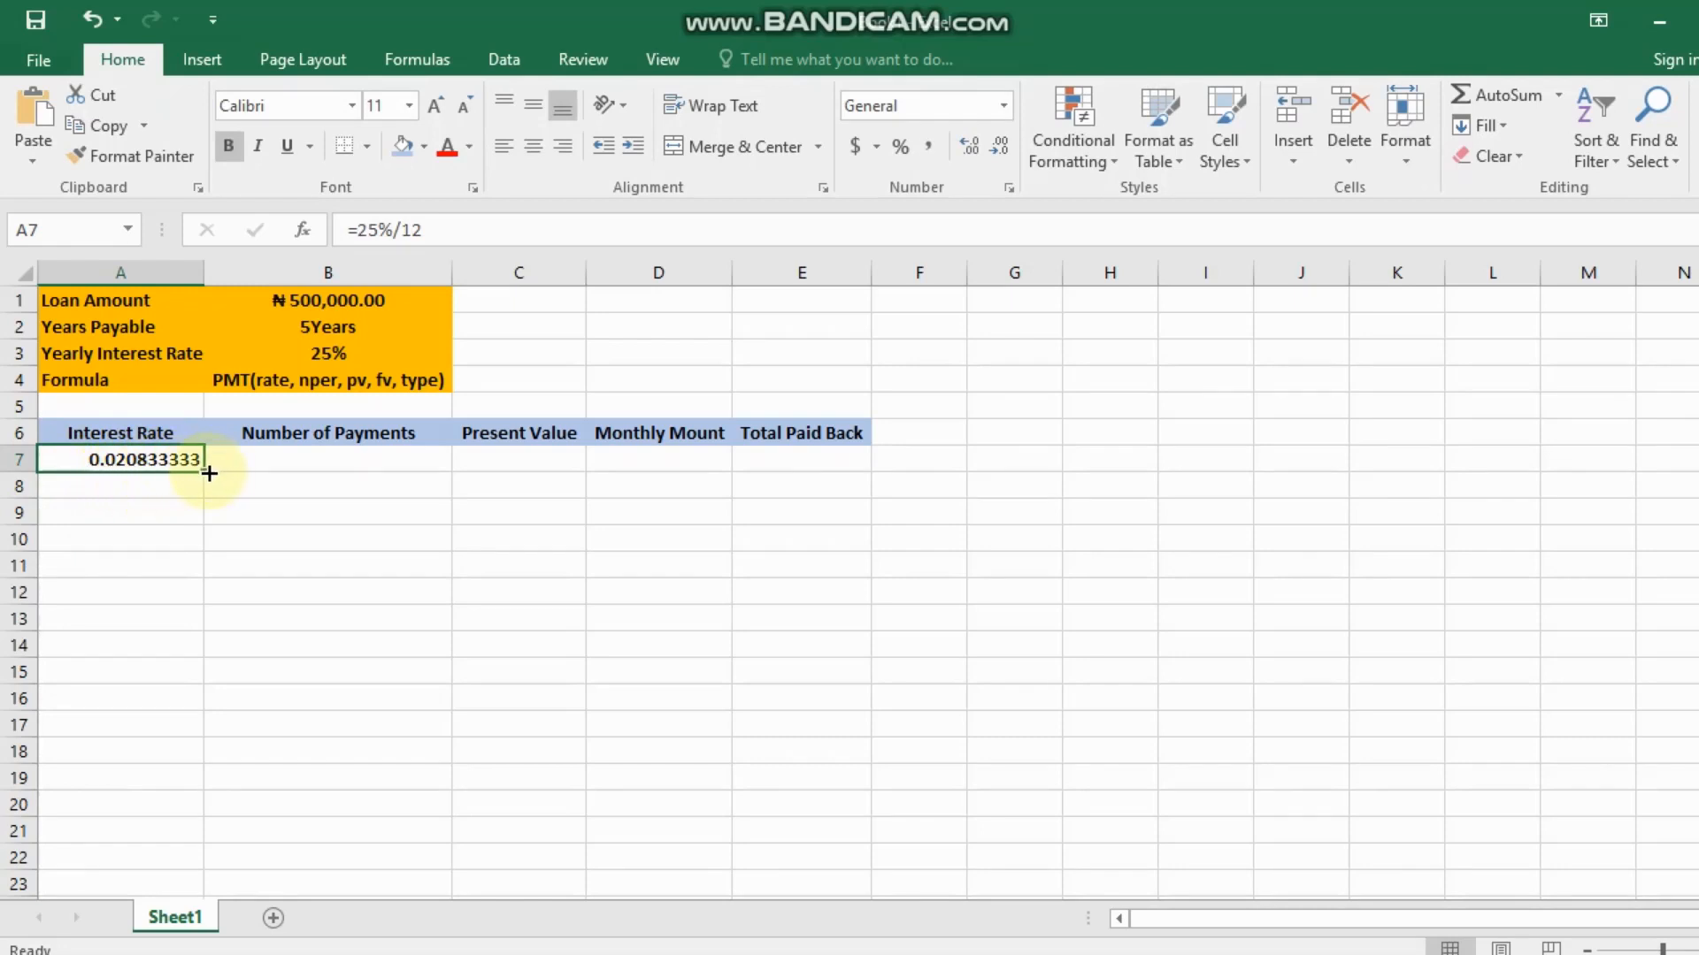
# Step: Calculate the number of monthly payments in cell B7 with the formula =12*5
pyautogui.click(287, 462)
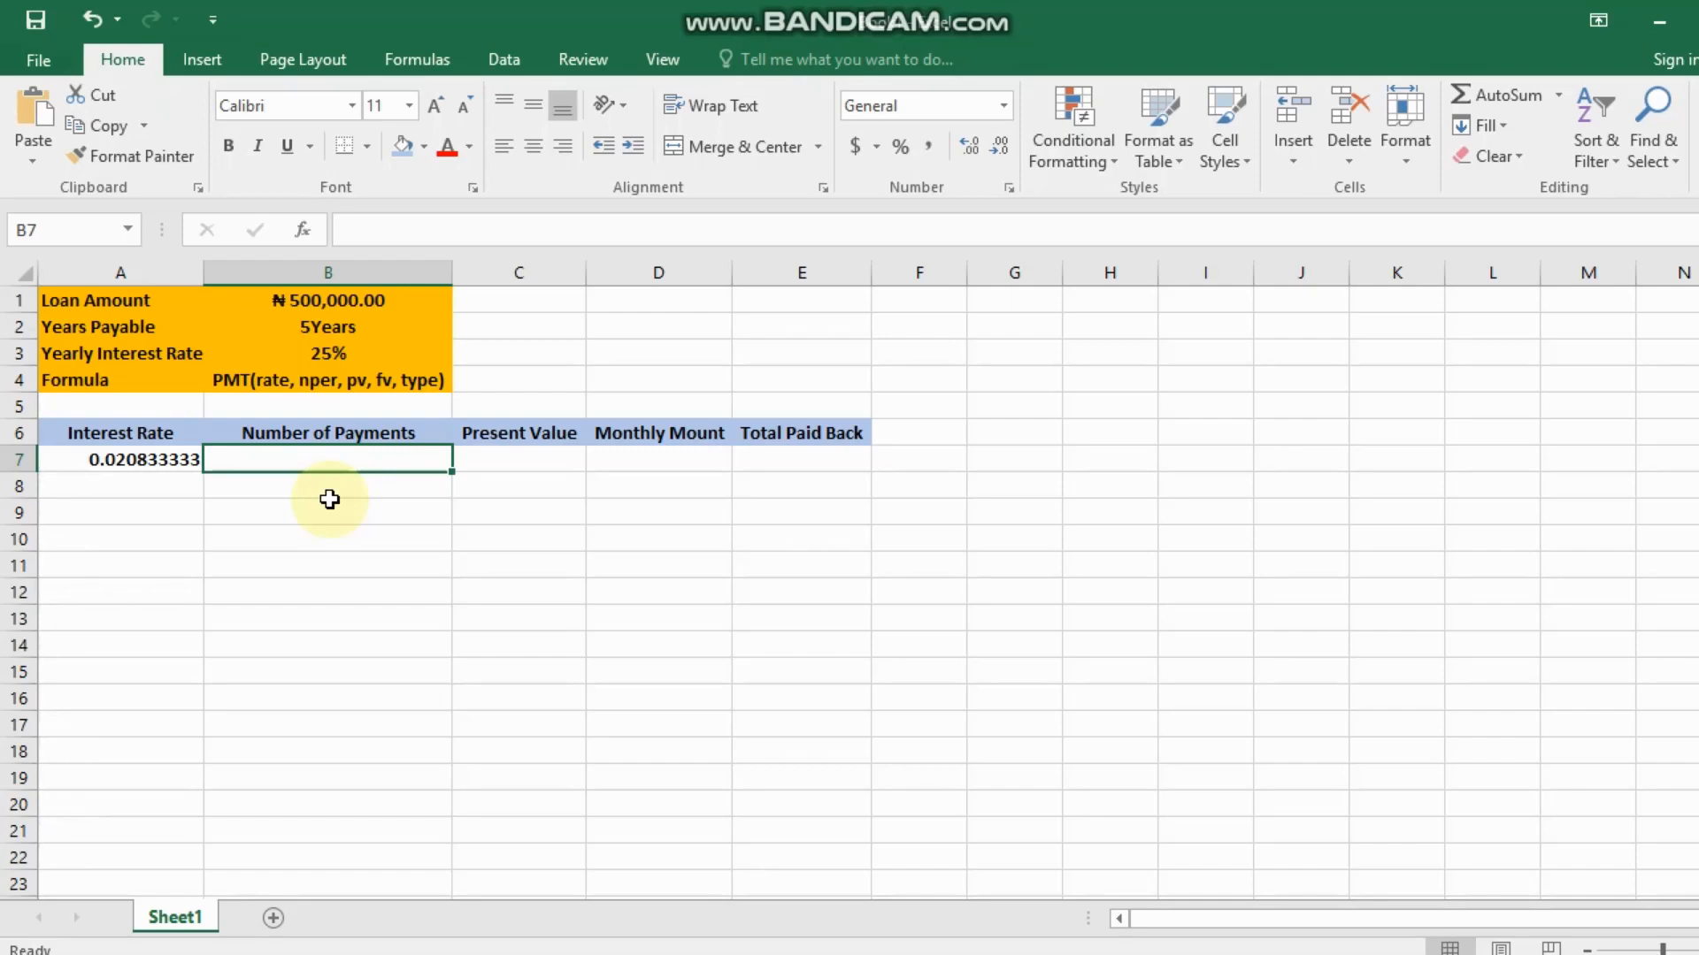
pyautogui.write('=')
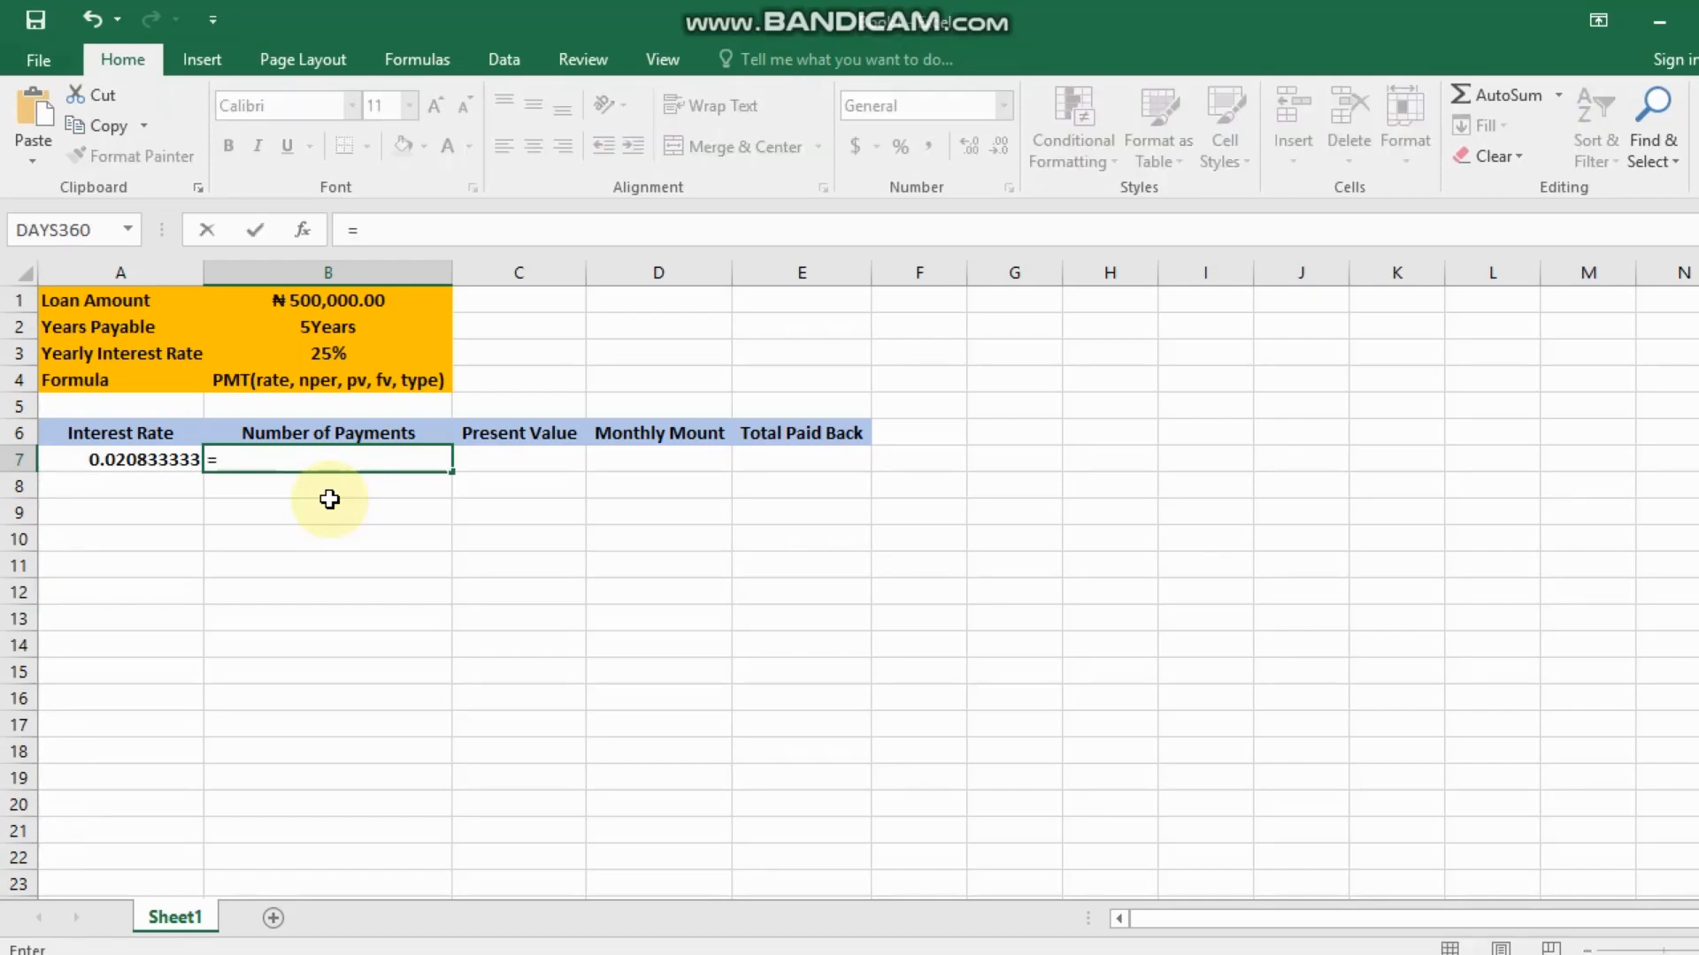
pyautogui.write('12*5')
pyautogui.press('Return')
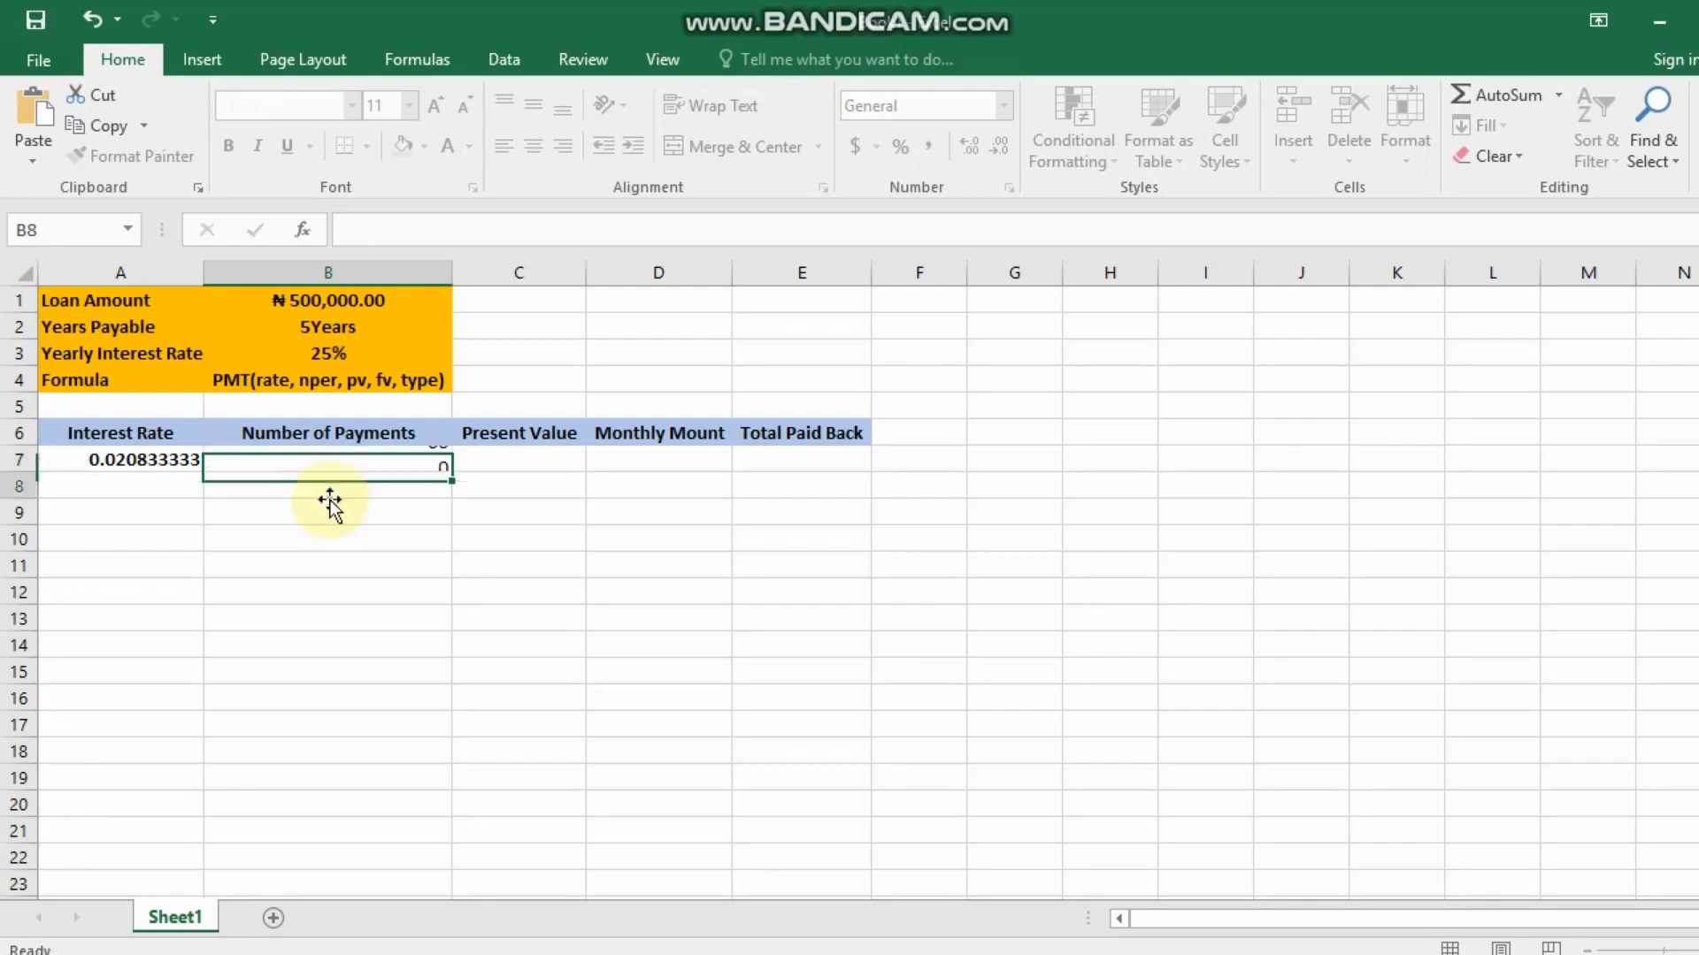
pyautogui.click(343, 453)
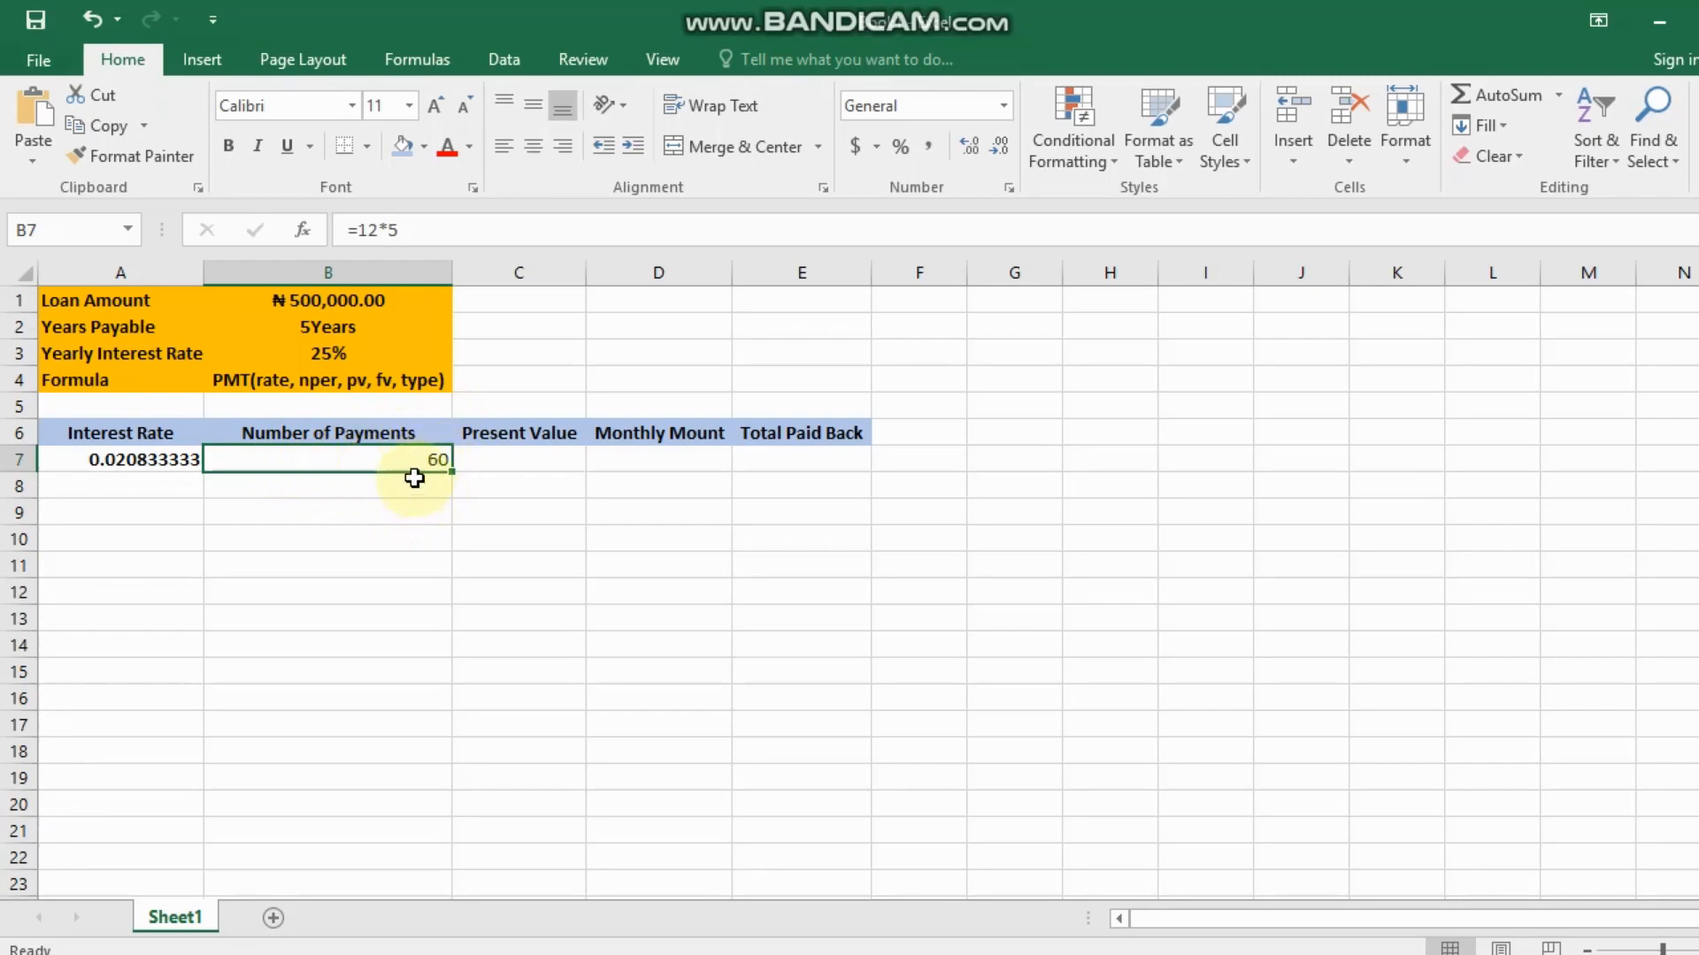
# Step: Fill the Present Value cell C7 with a reference to the loan amount, =B1
pyautogui.click(548, 467)
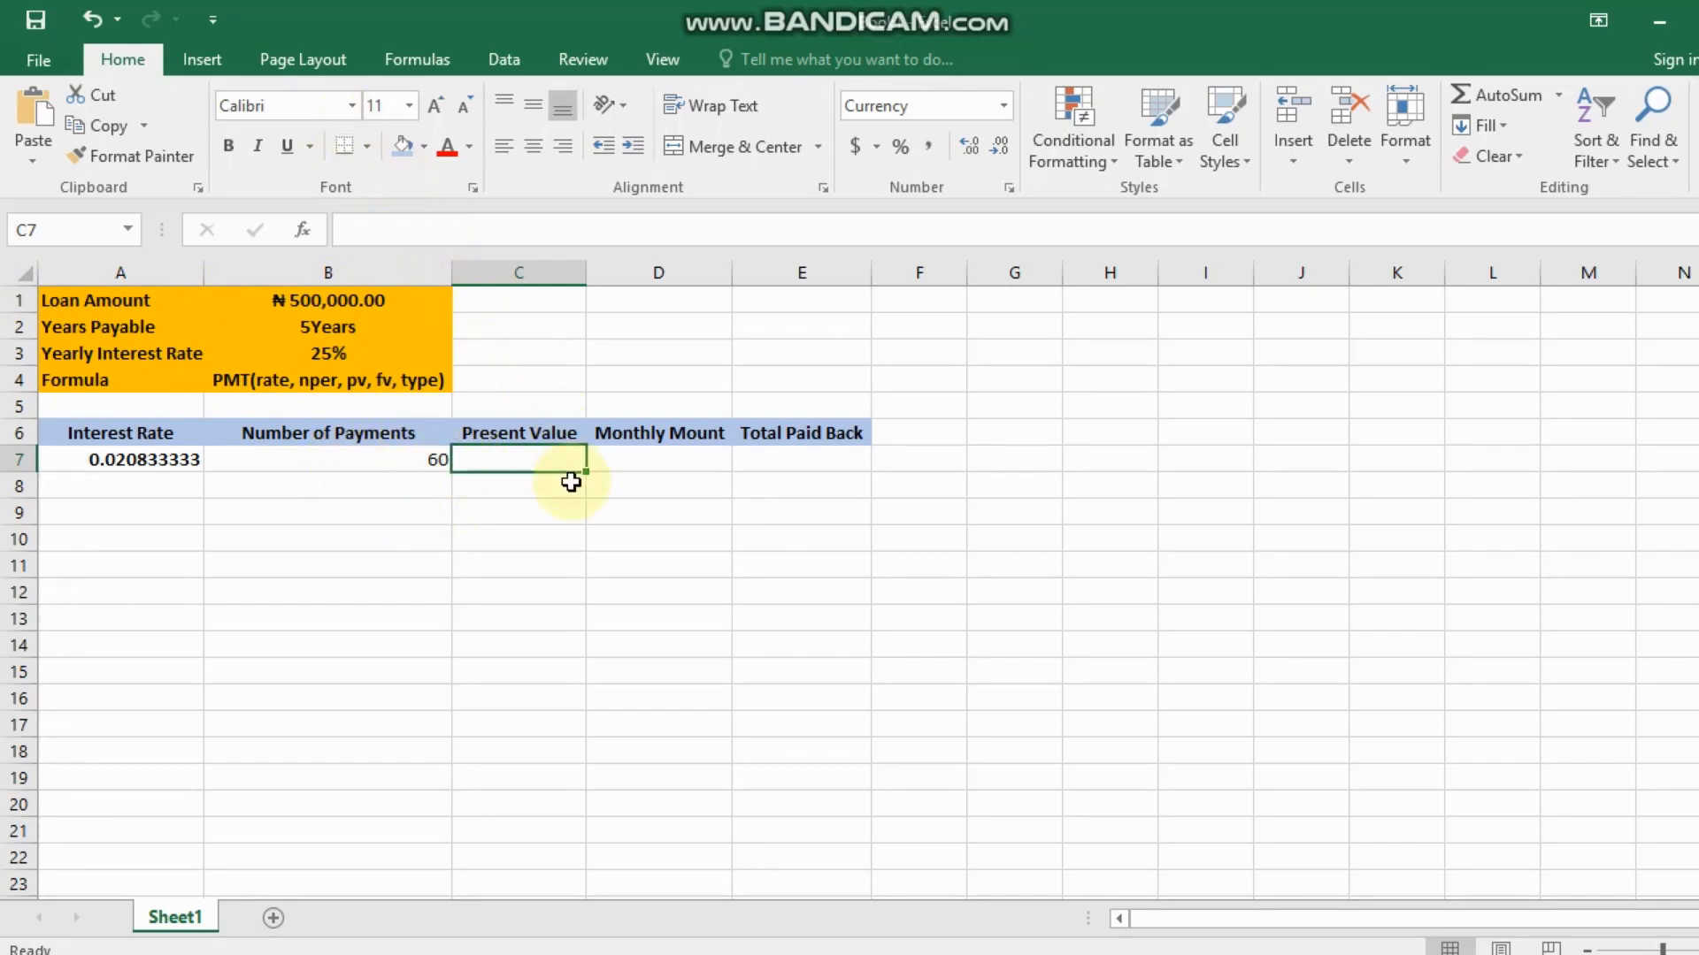
pyautogui.click(538, 458)
pyautogui.write('=')
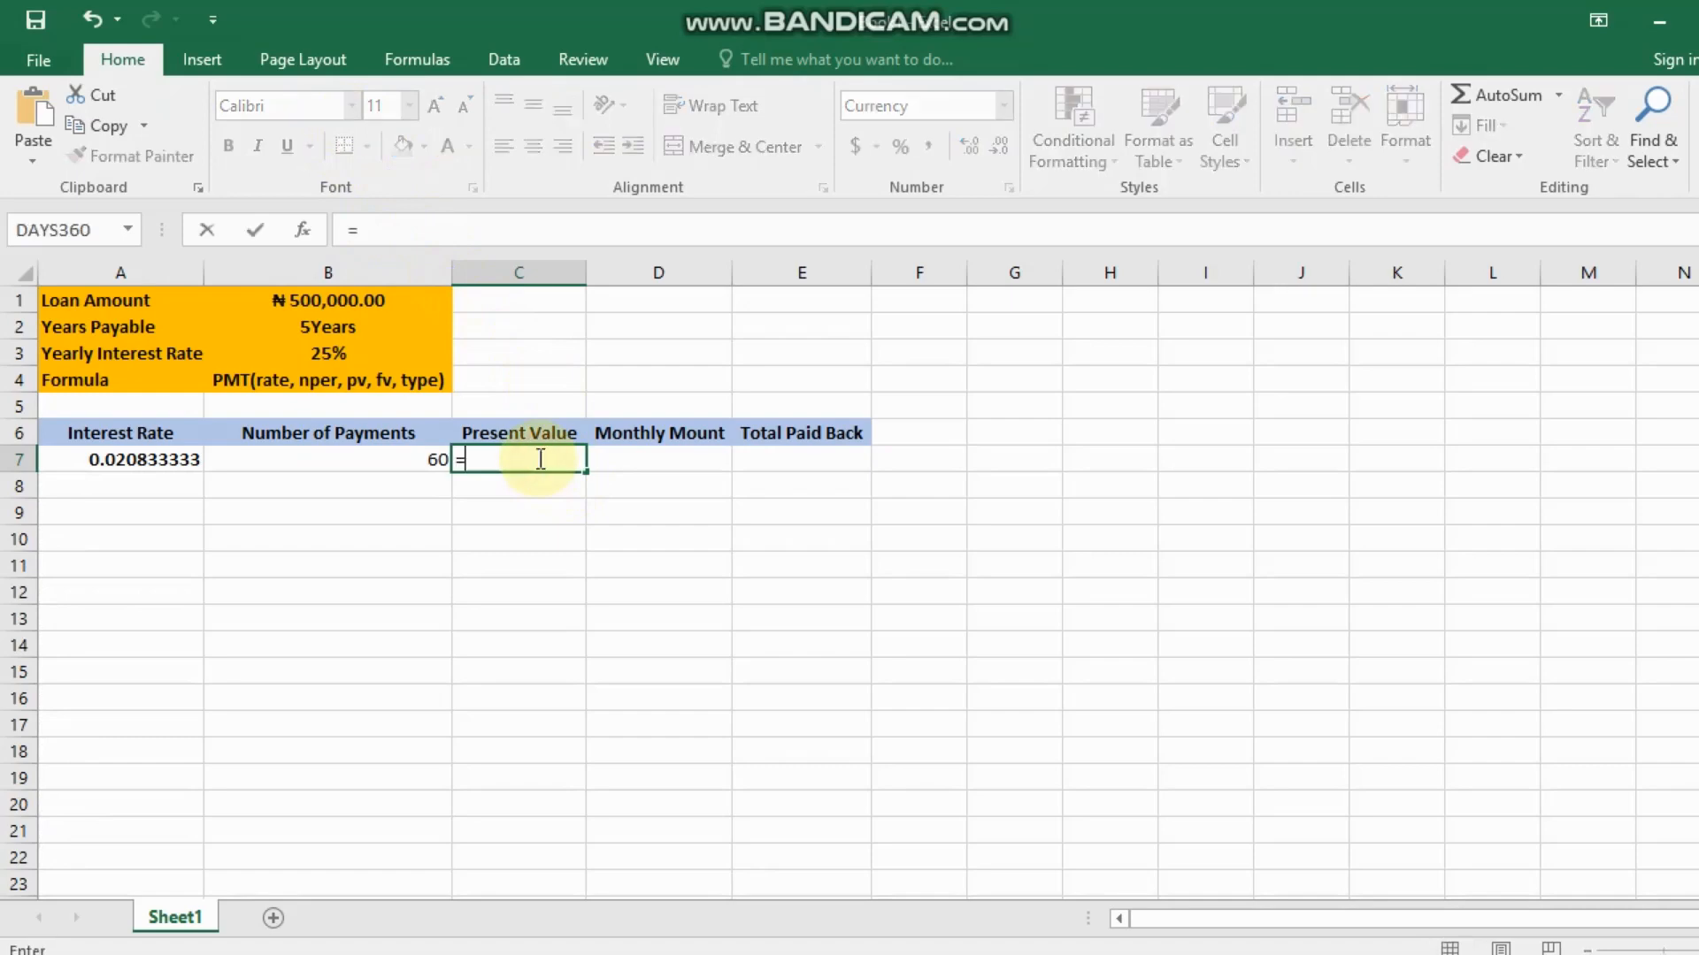
pyautogui.write('B1')
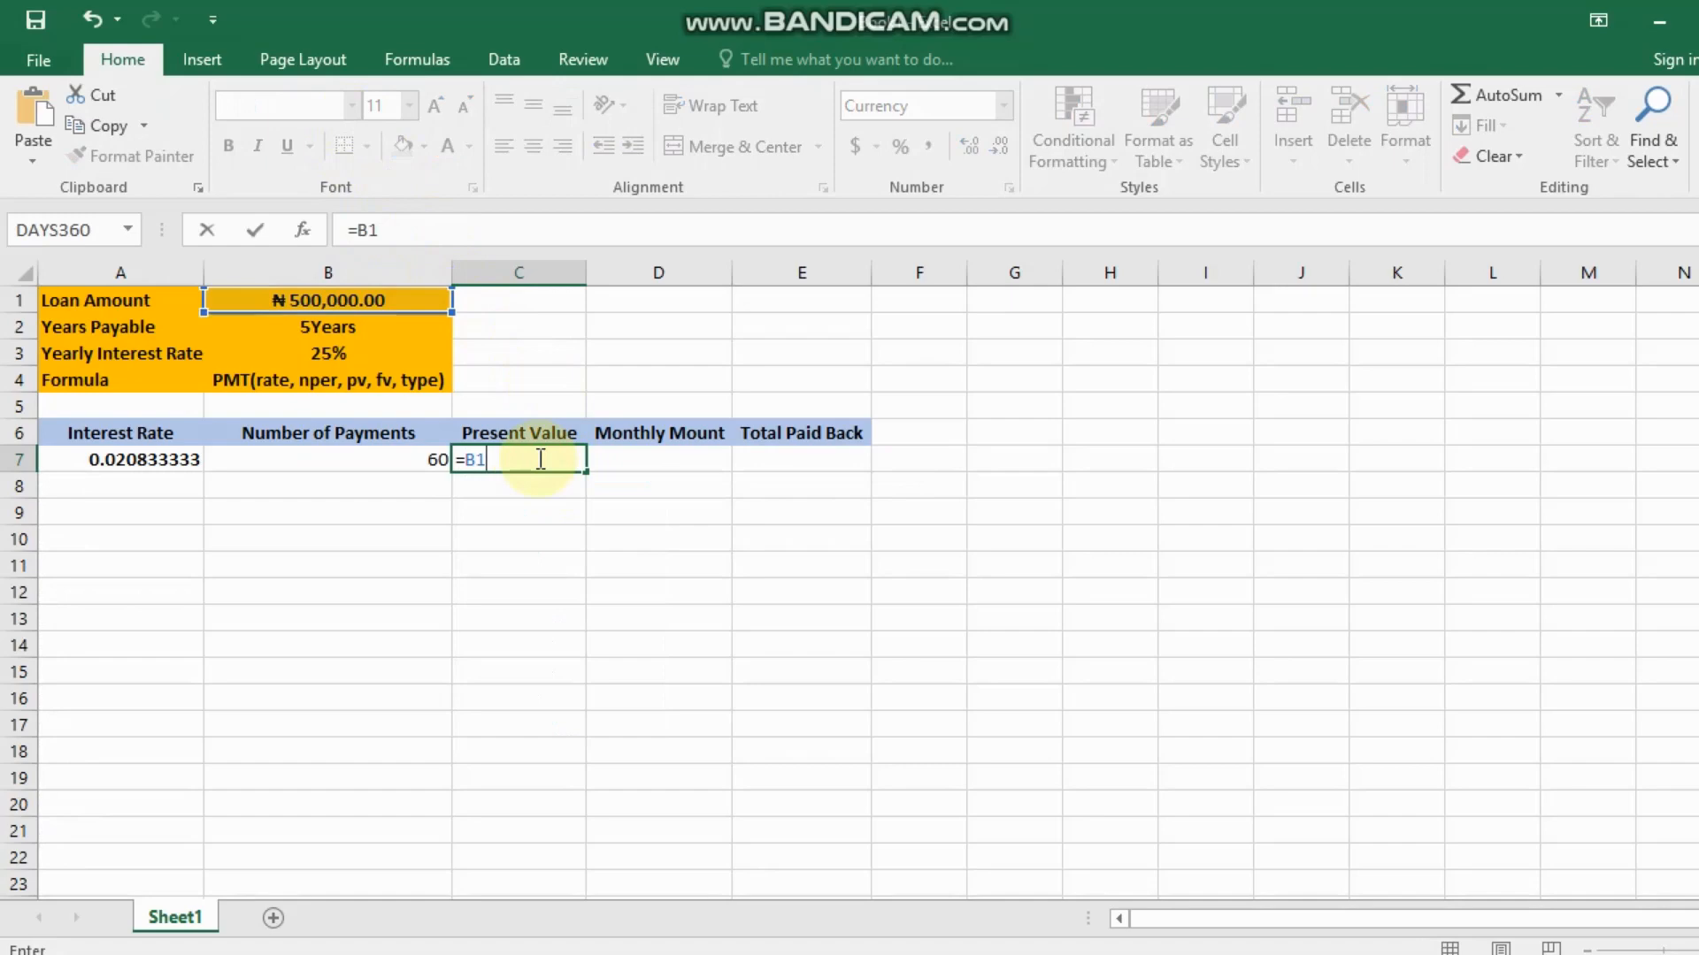
pyautogui.press('Return')
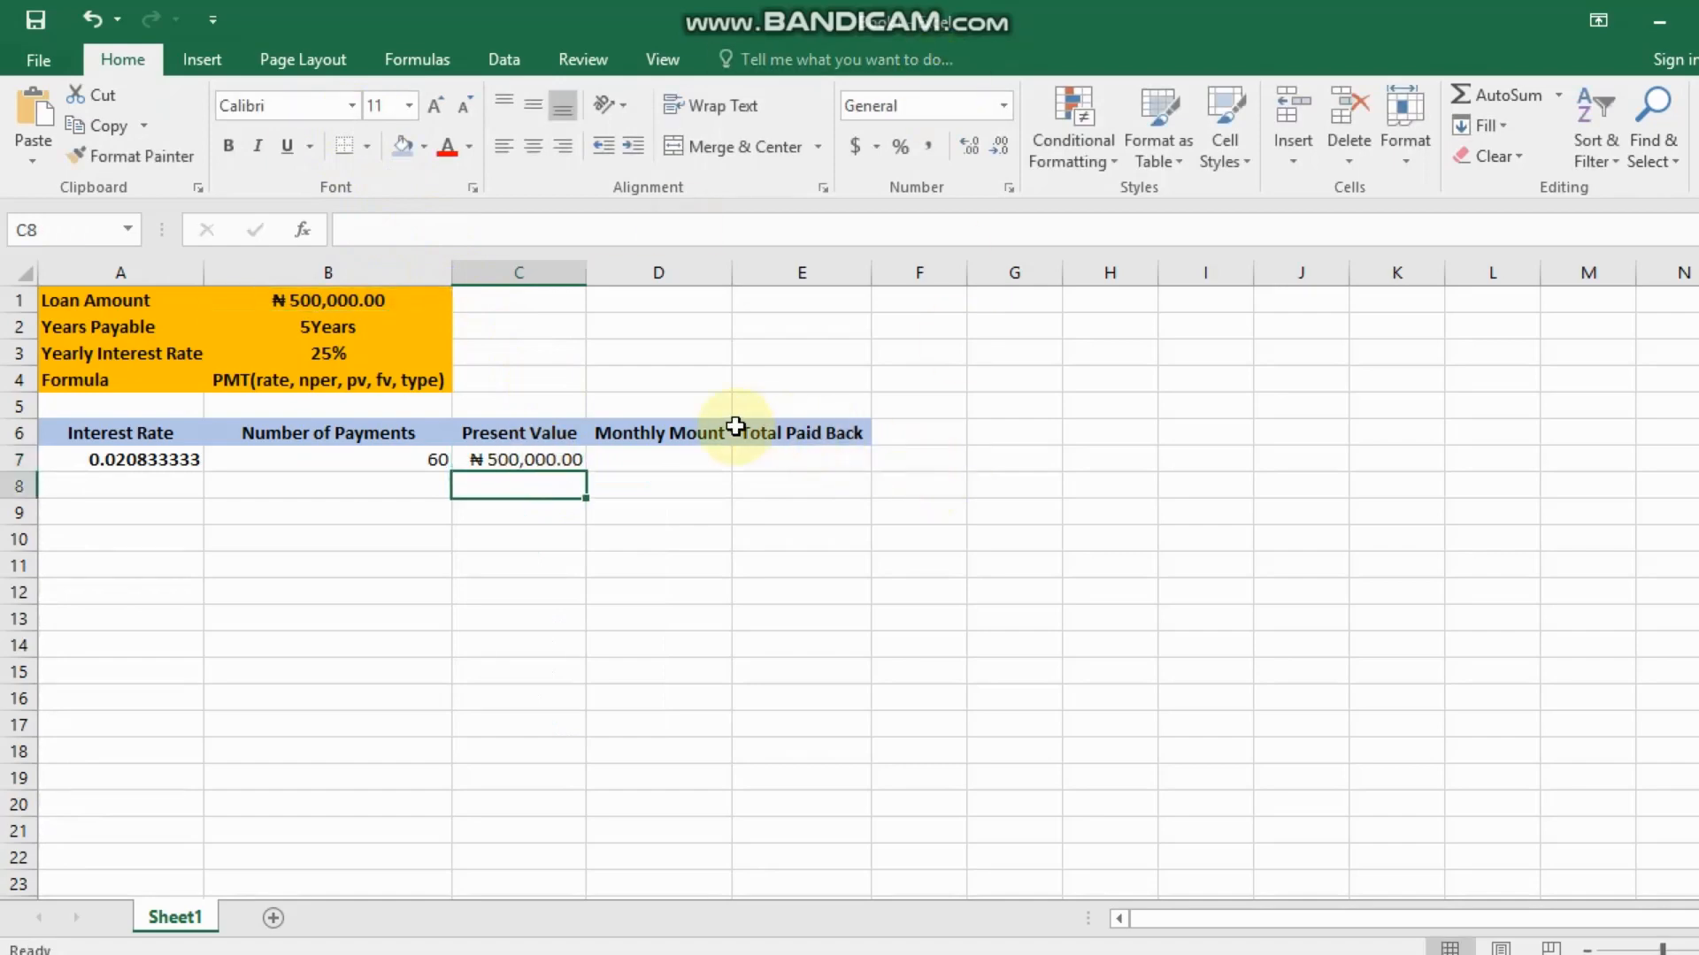
pyautogui.click(643, 462)
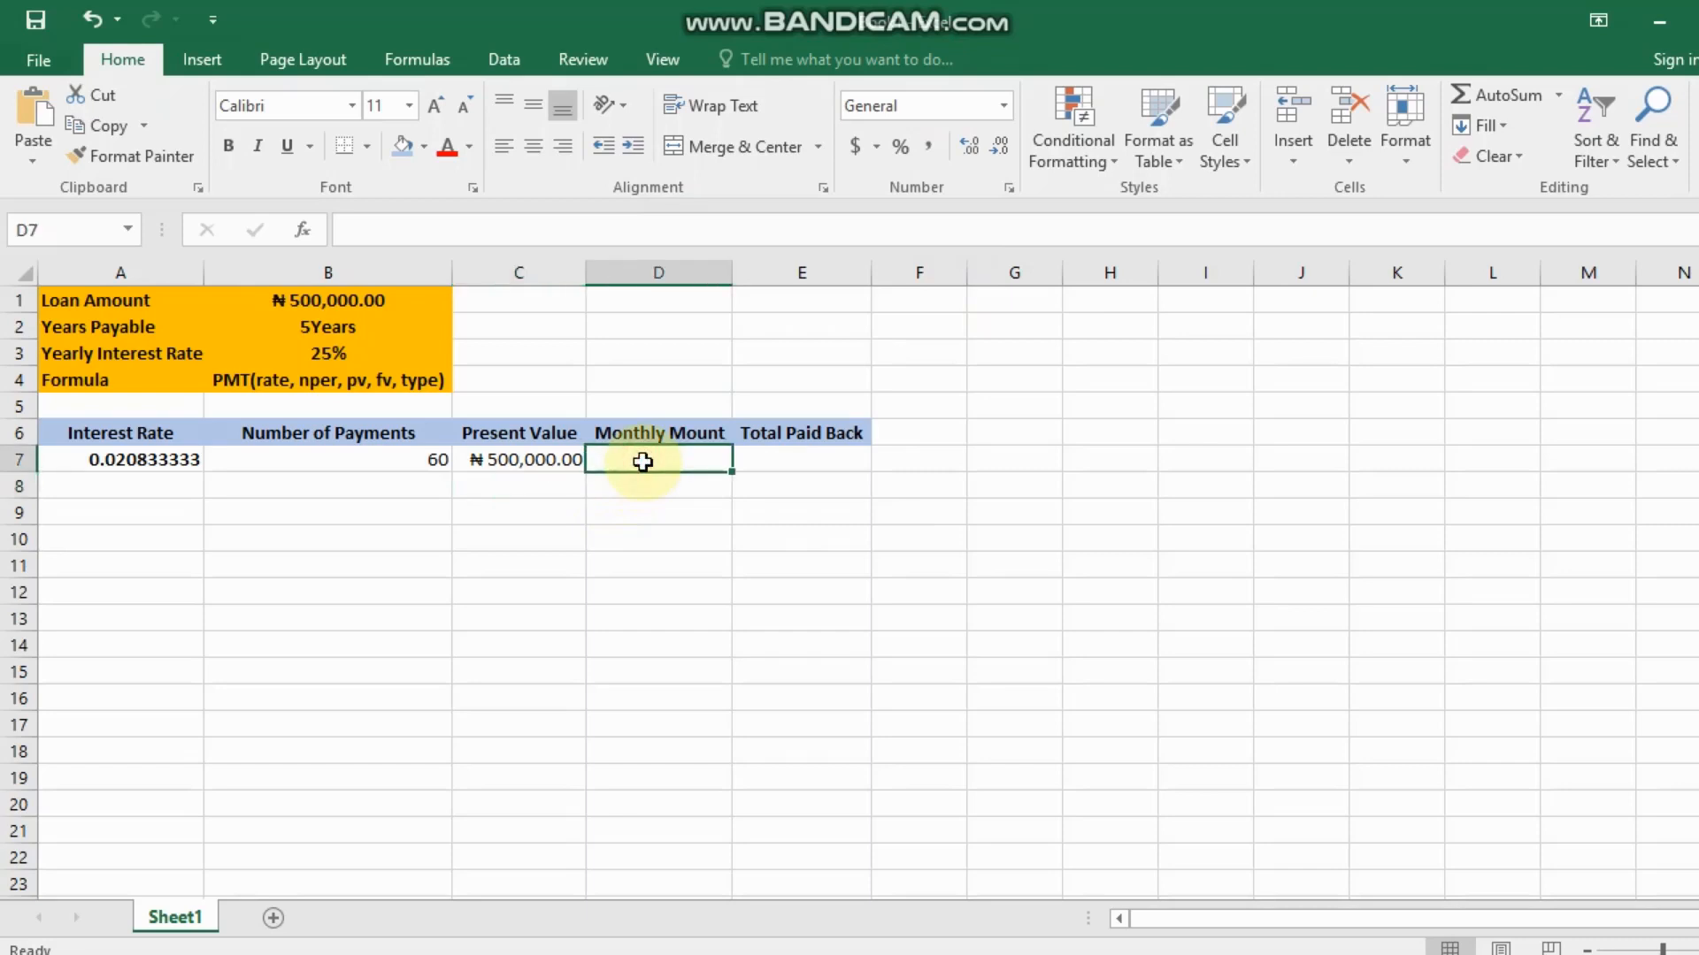
pyautogui.press('F1')
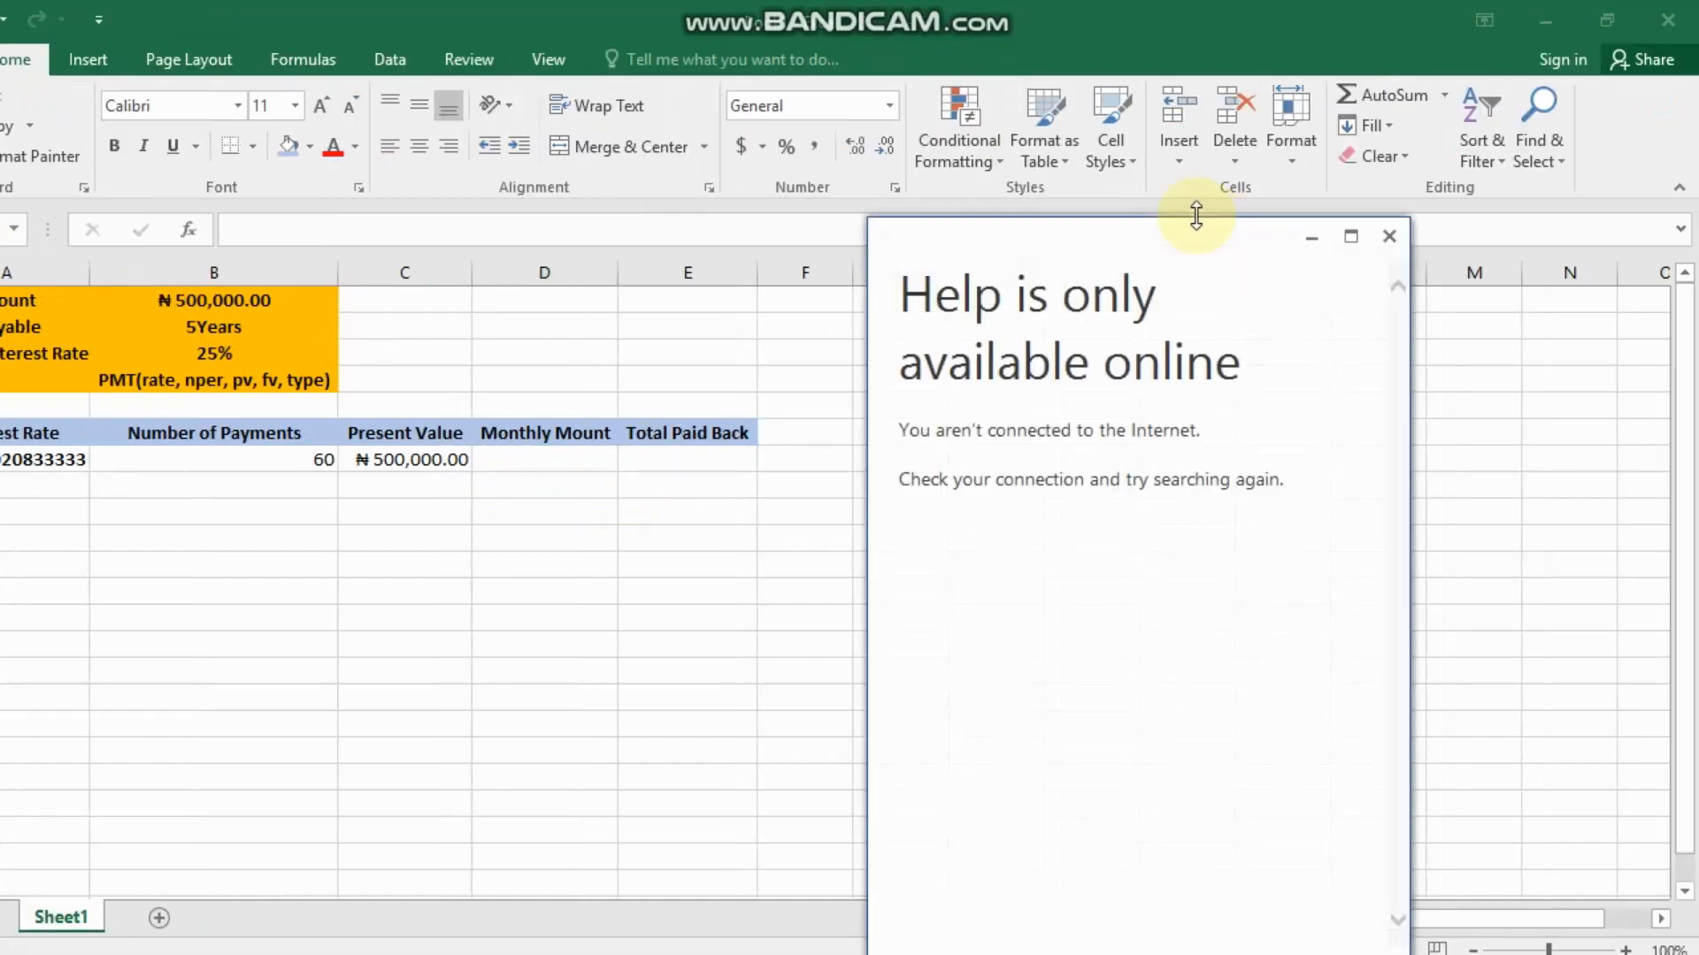
pyautogui.click(1389, 237)
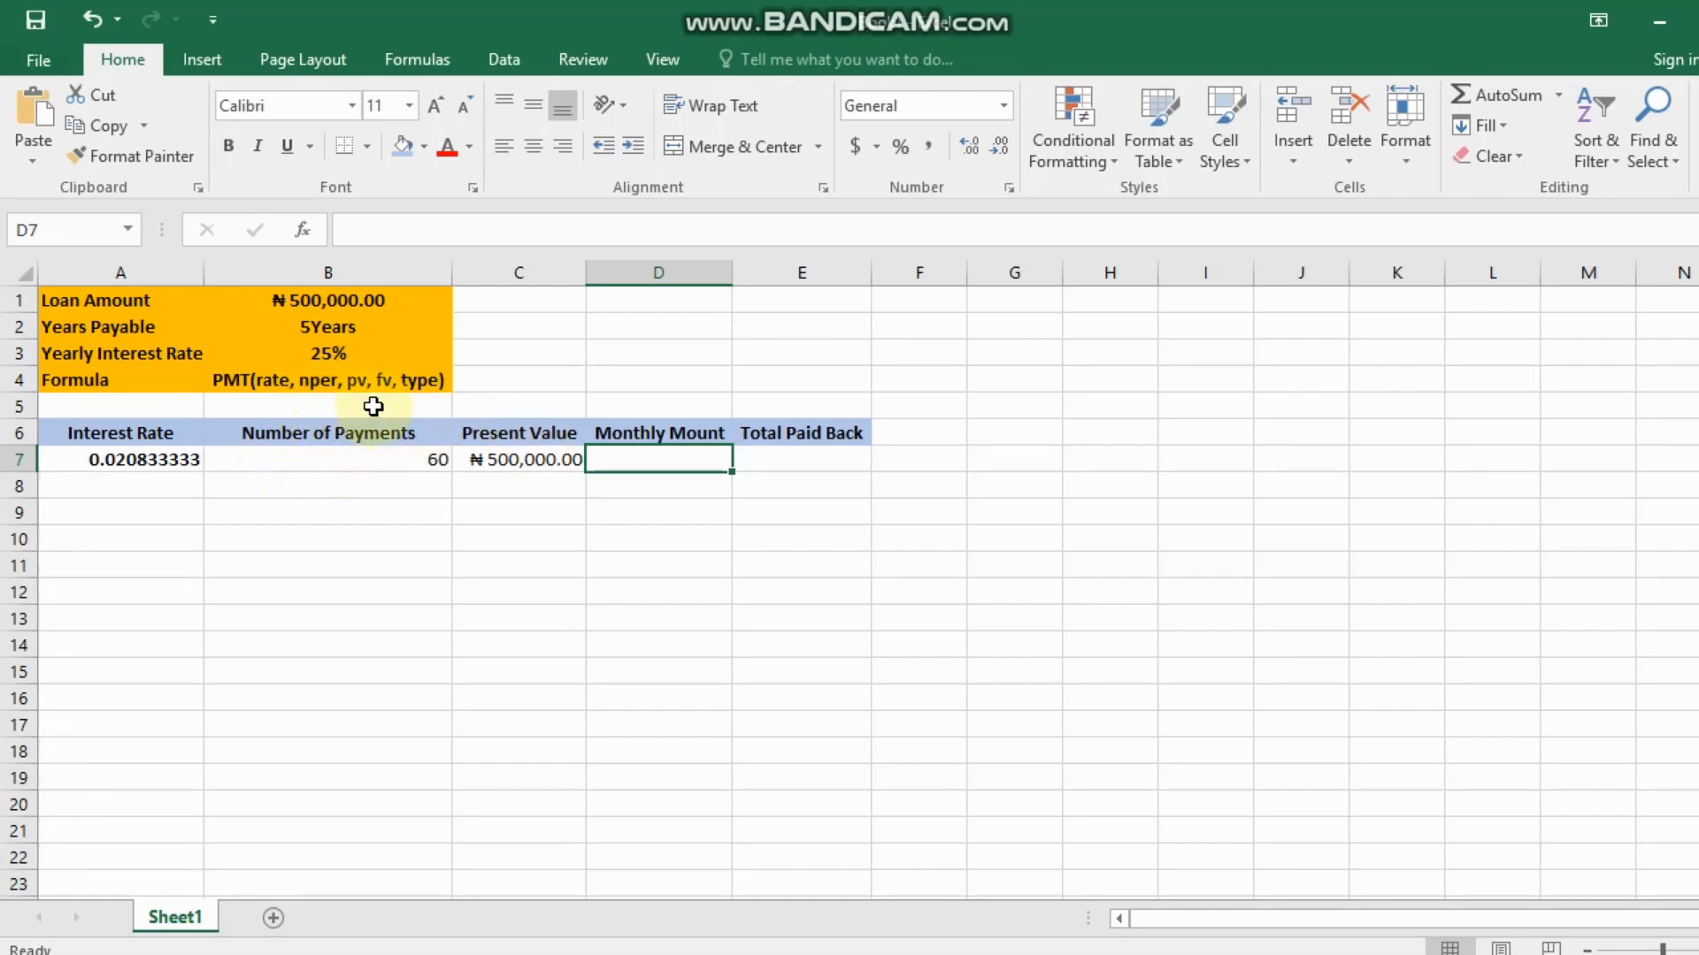
# Step: Correct the column header in cell D6 to read "Monthly Amount"
pyautogui.click(671, 434)
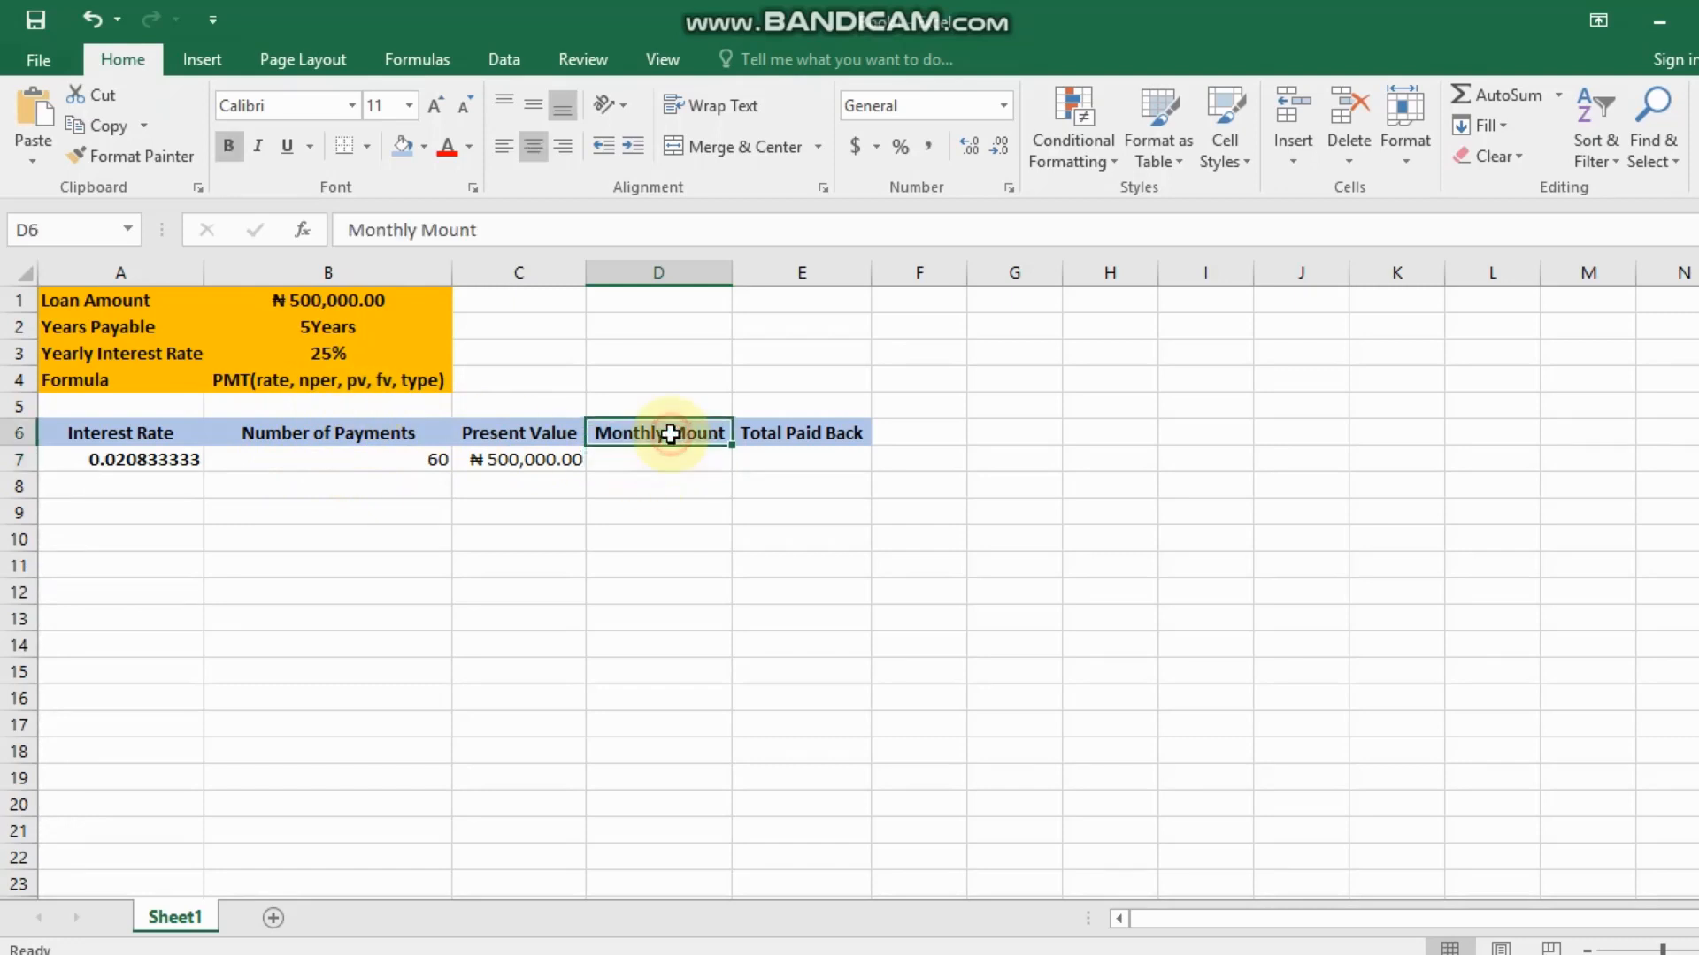
pyautogui.click(438, 230)
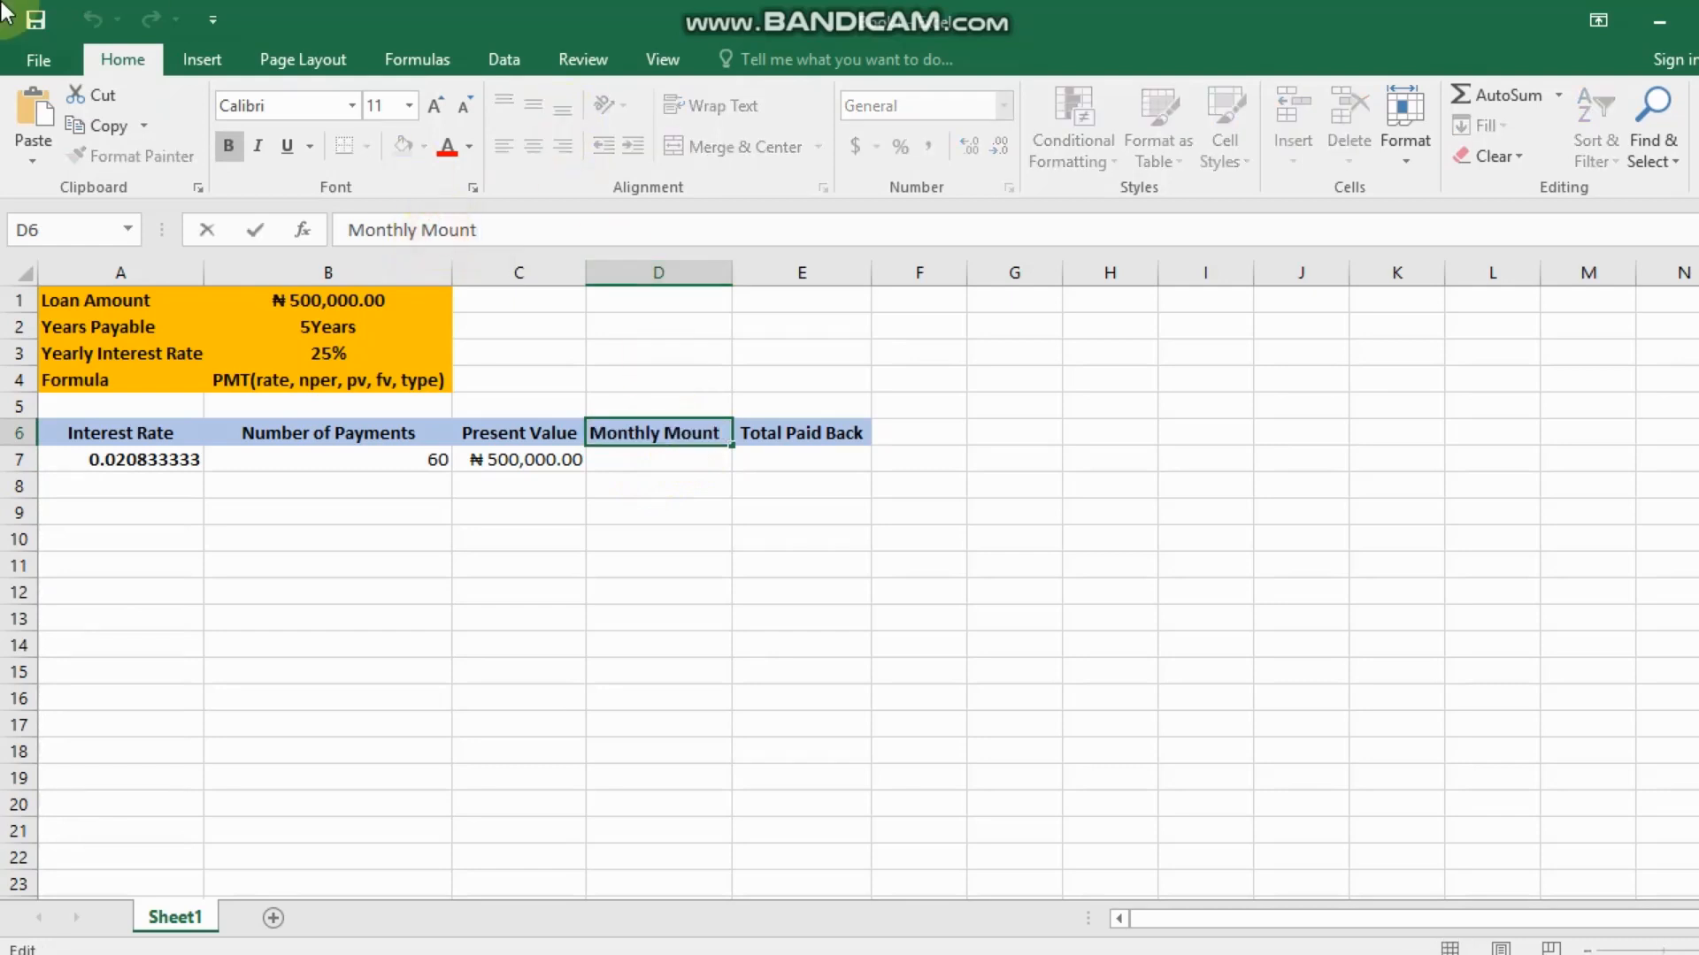
pyautogui.press('BackSpace')
pyautogui.write('Amo')
pyautogui.press('BackSpace')
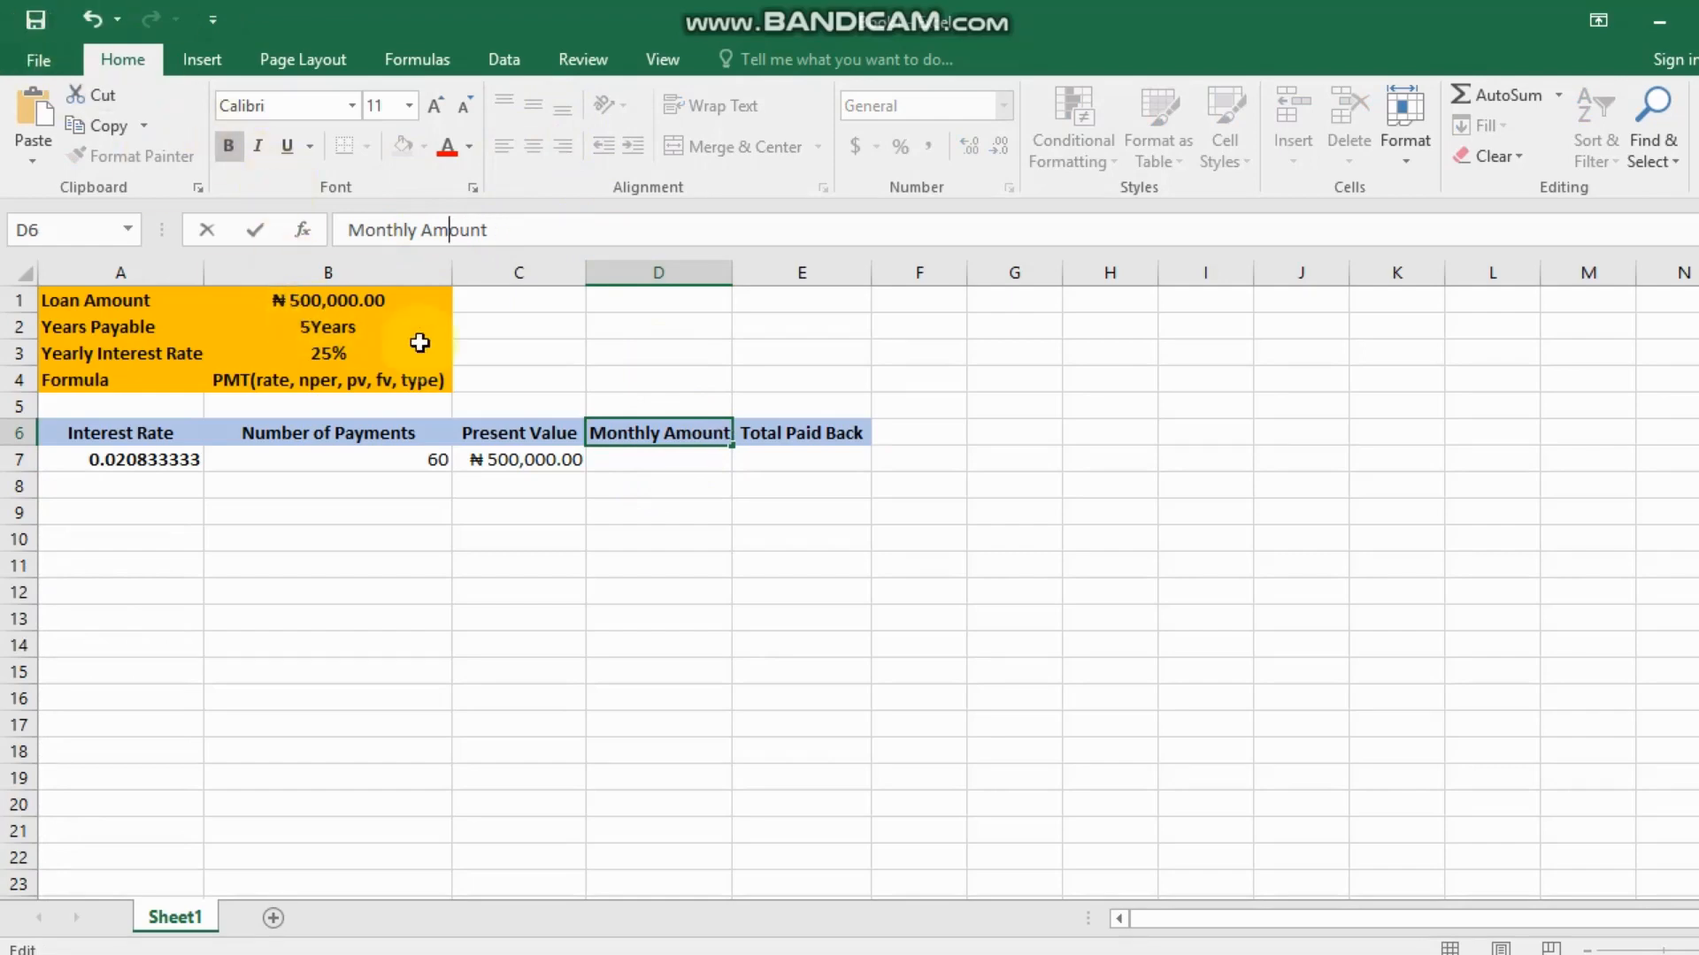
# Step: Calculate the monthly loan payment in cell D7 with the formula =PMT(A7,B7,C7)
pyautogui.click(620, 467)
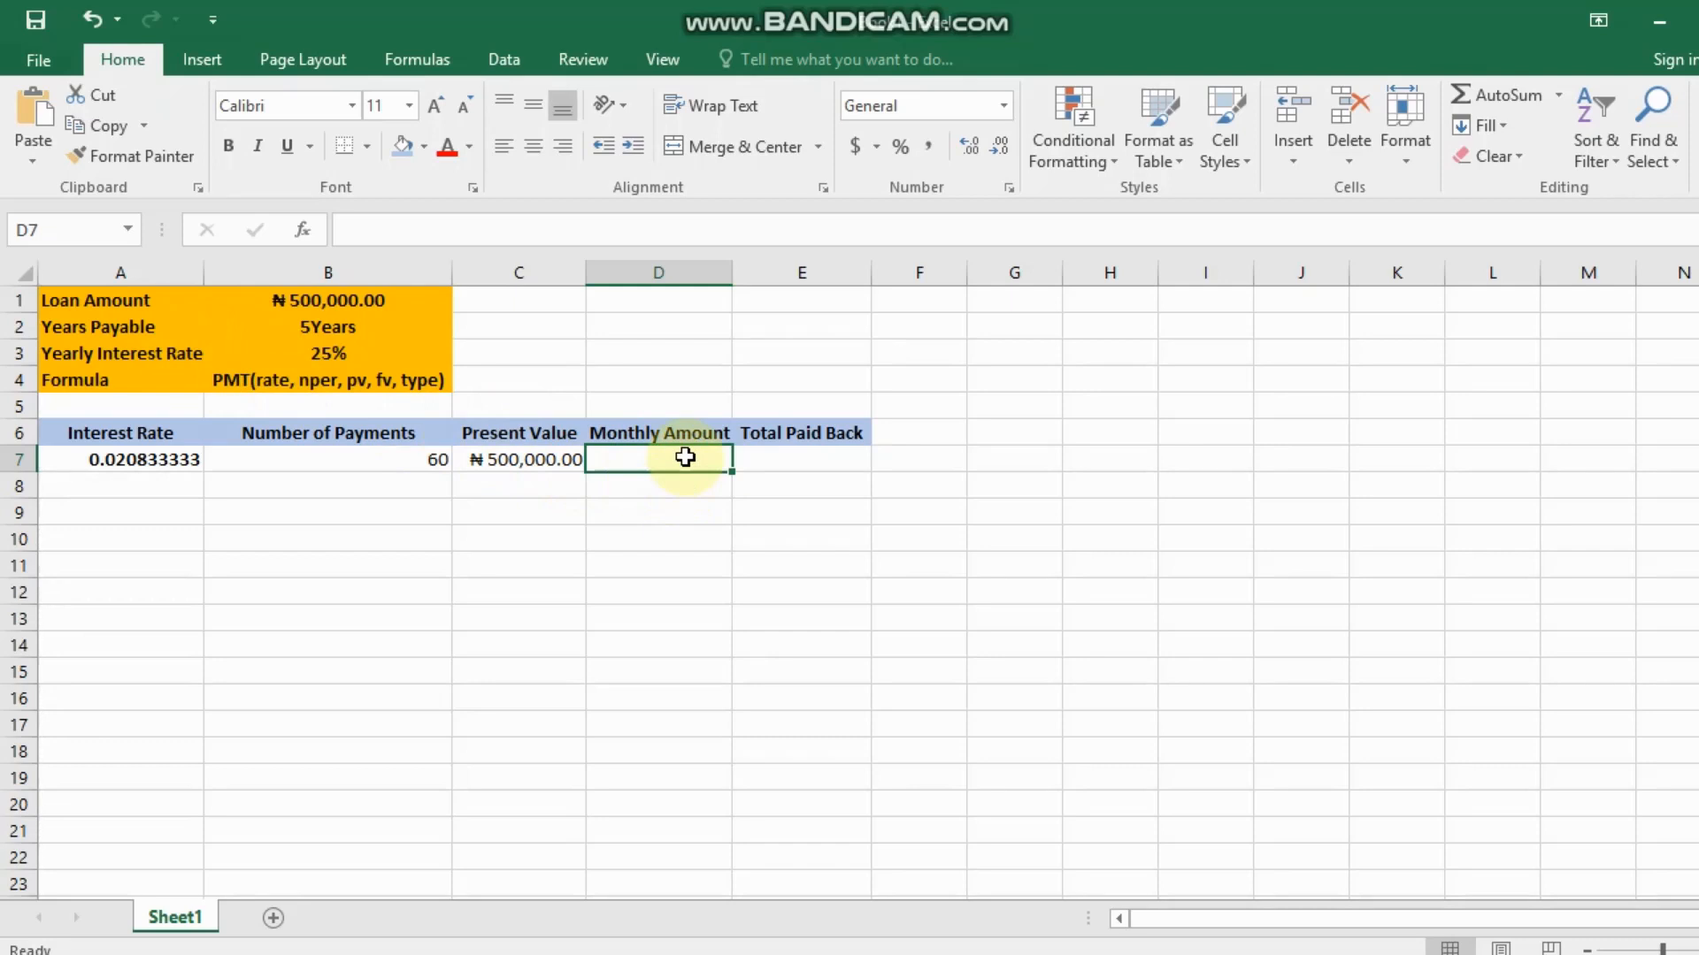
pyautogui.write('=')
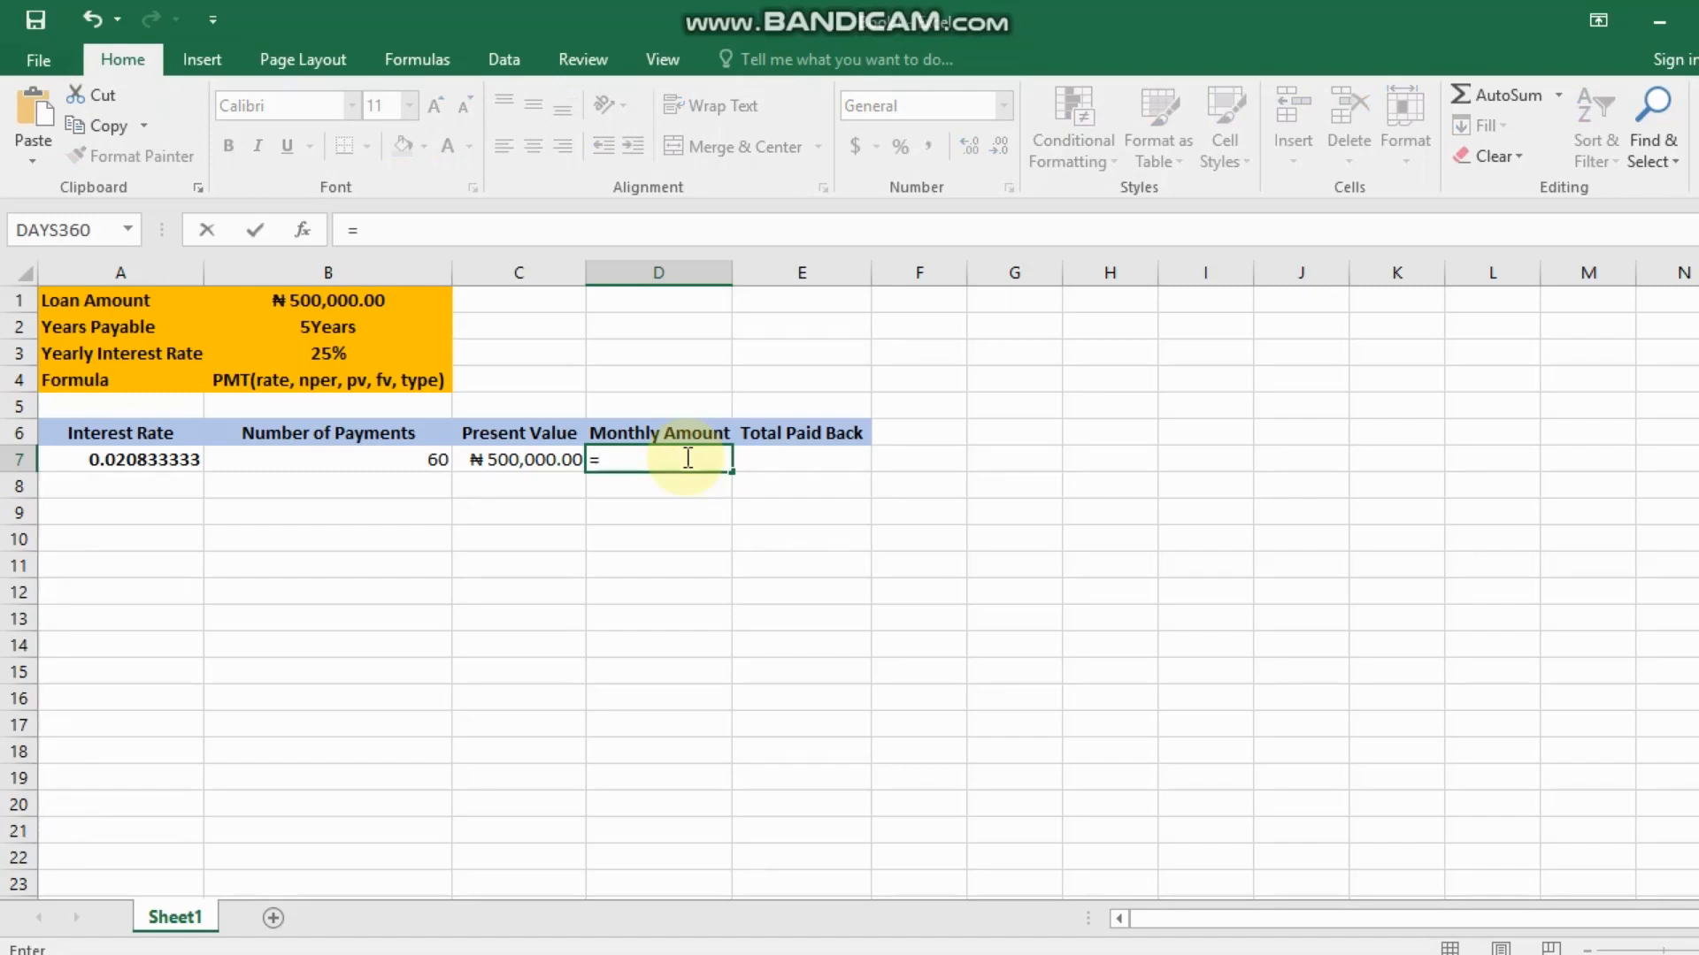
pyautogui.write('PMT')
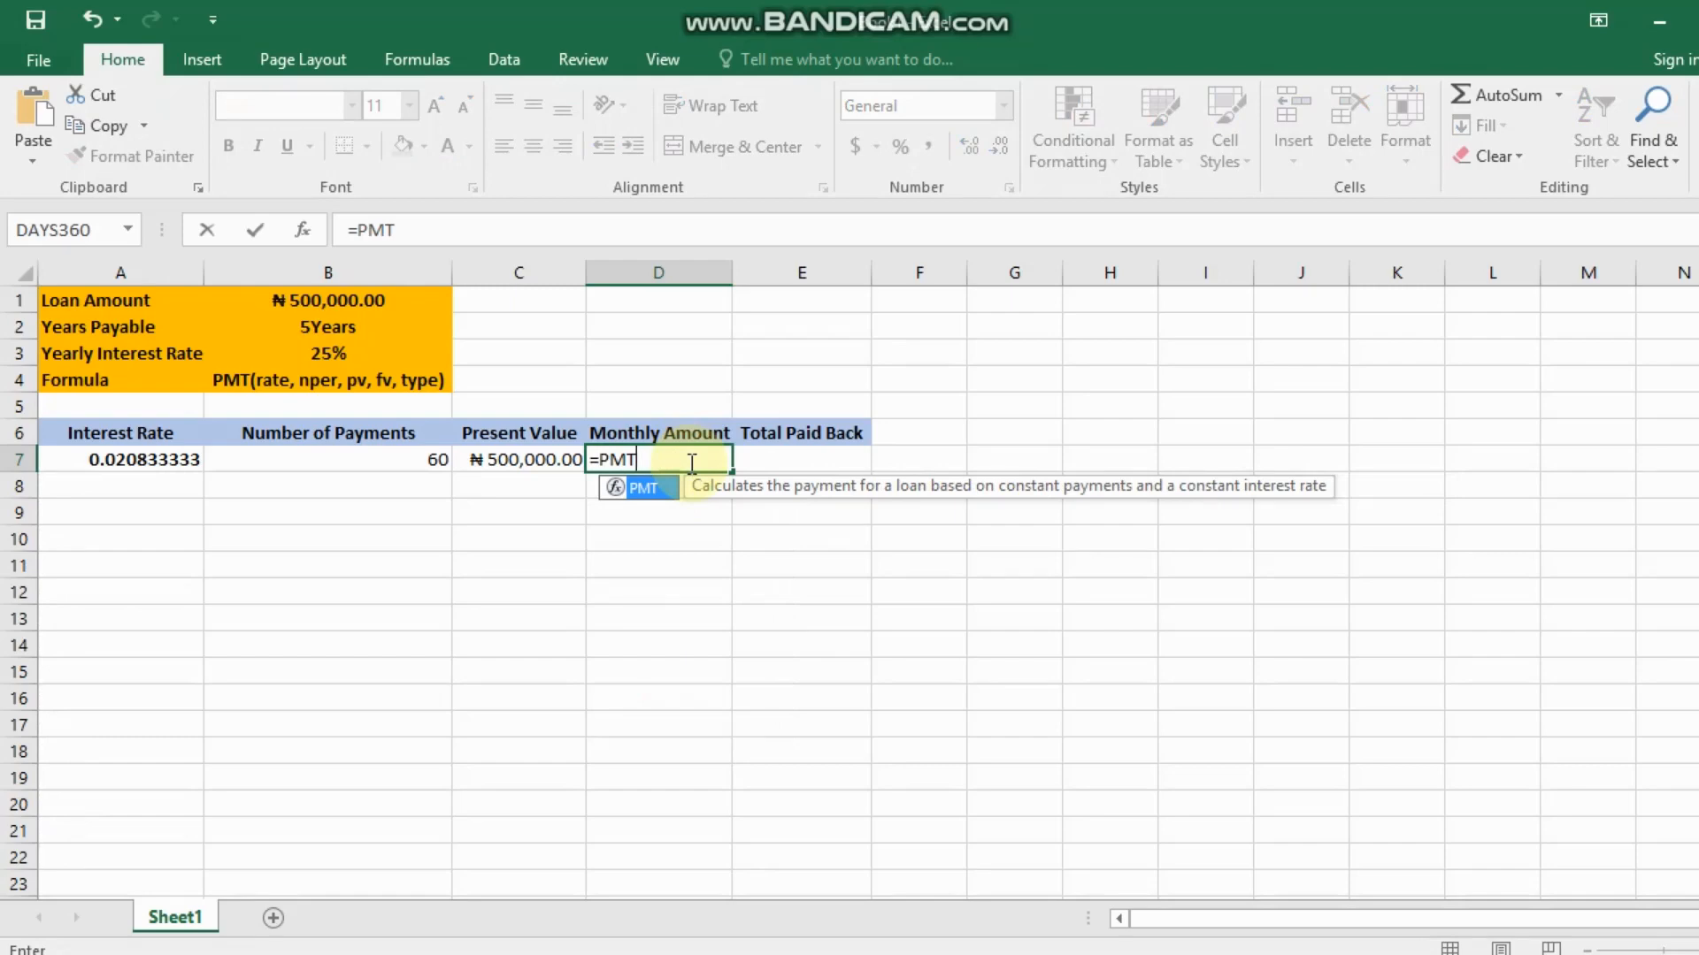
pyautogui.write('(')
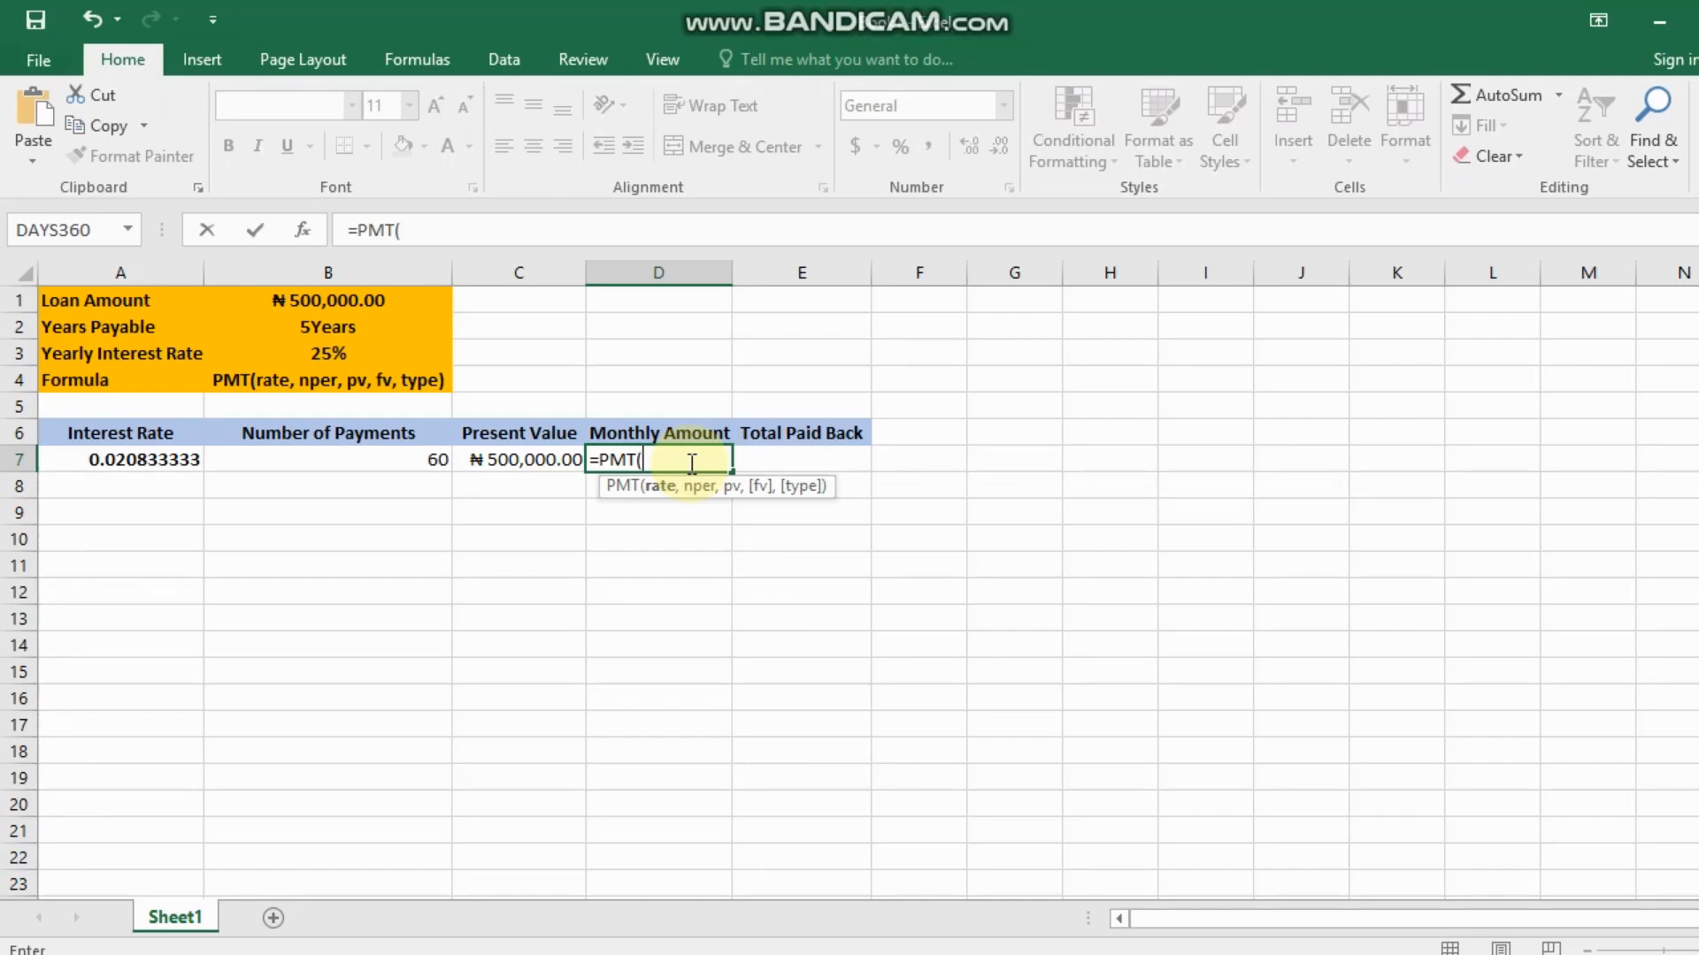
pyautogui.write('A')
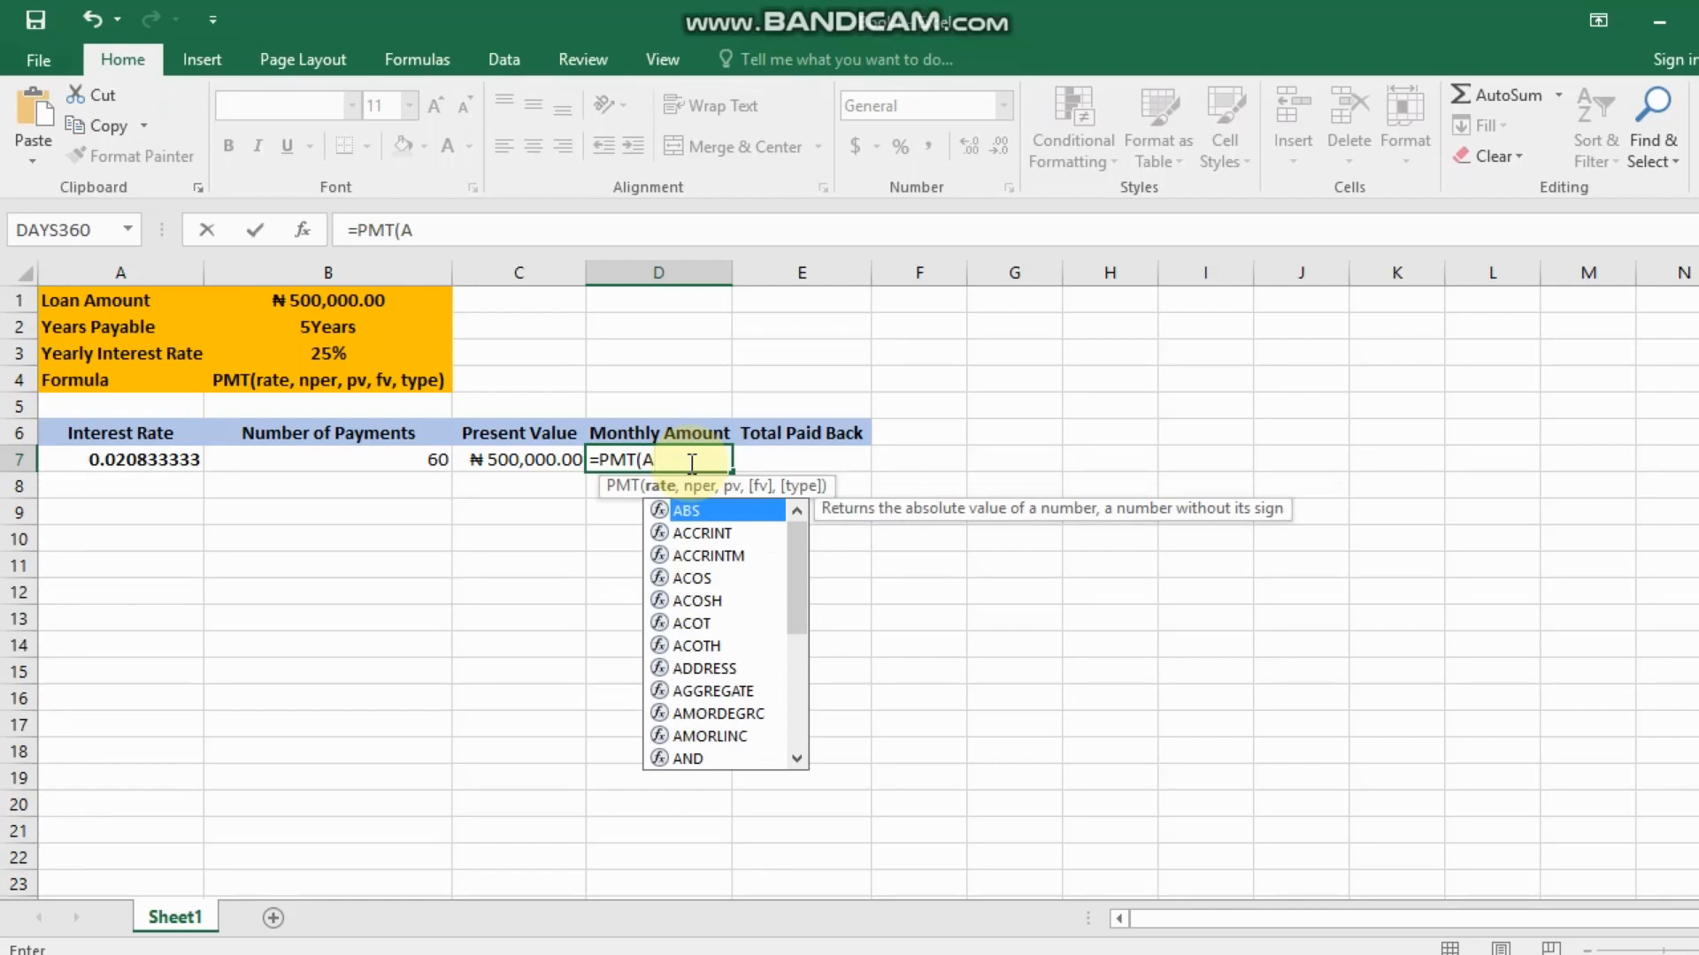
pyautogui.write('7')
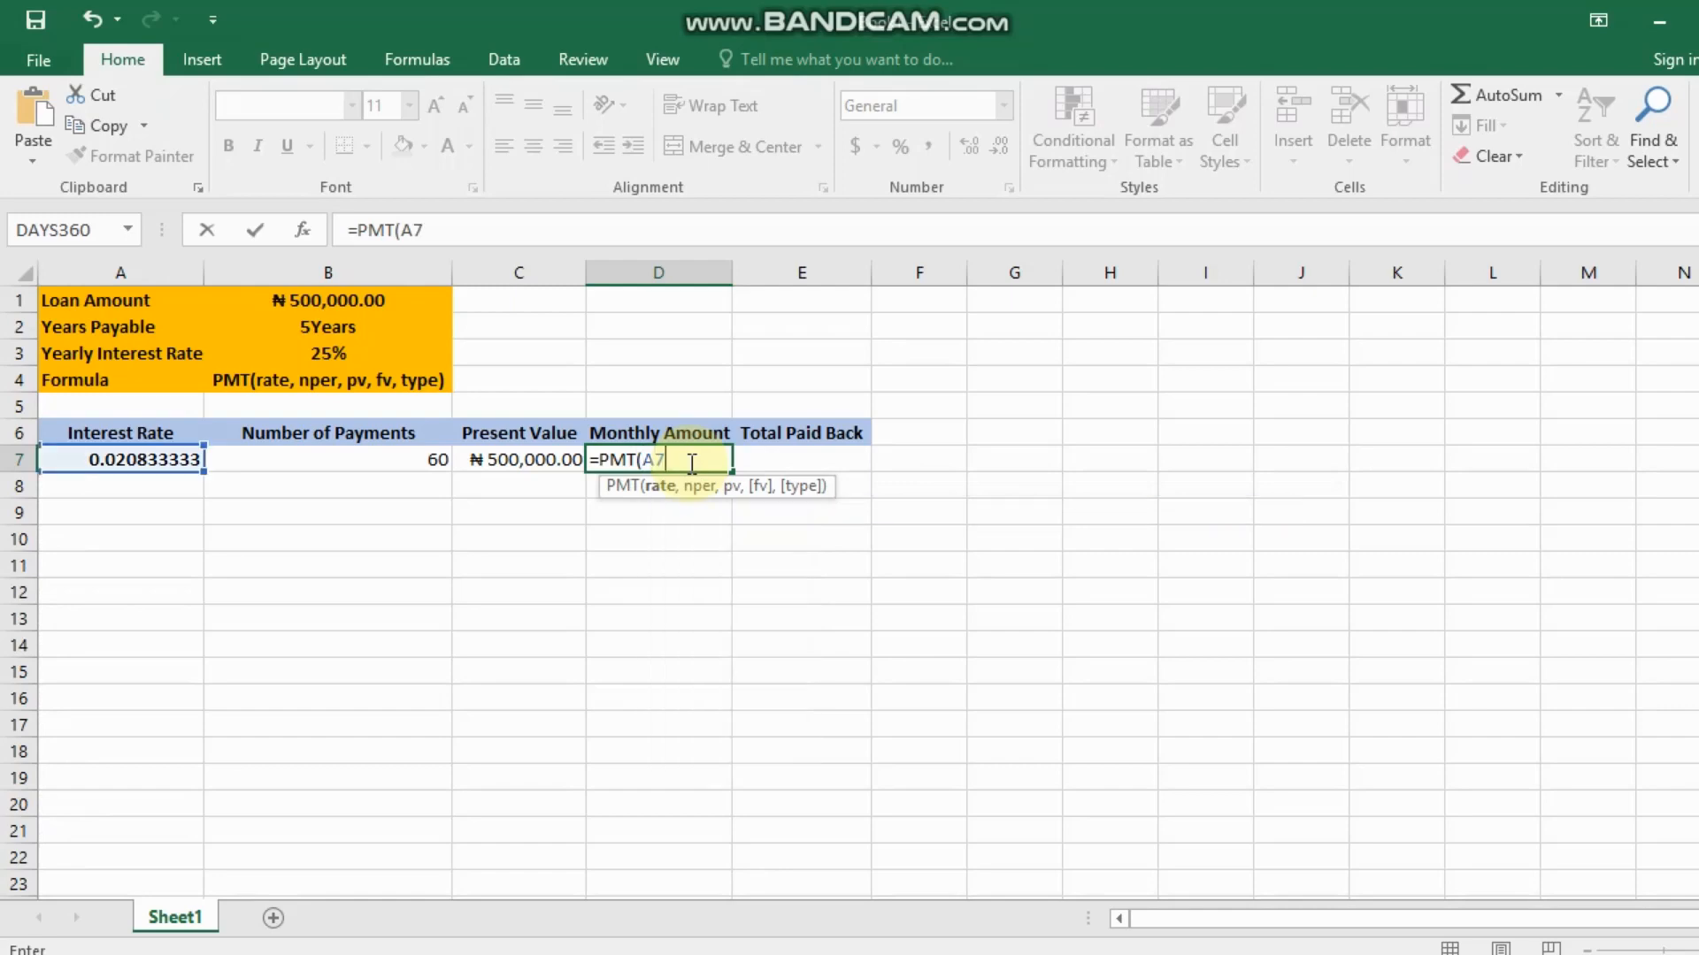
pyautogui.write(',B7')
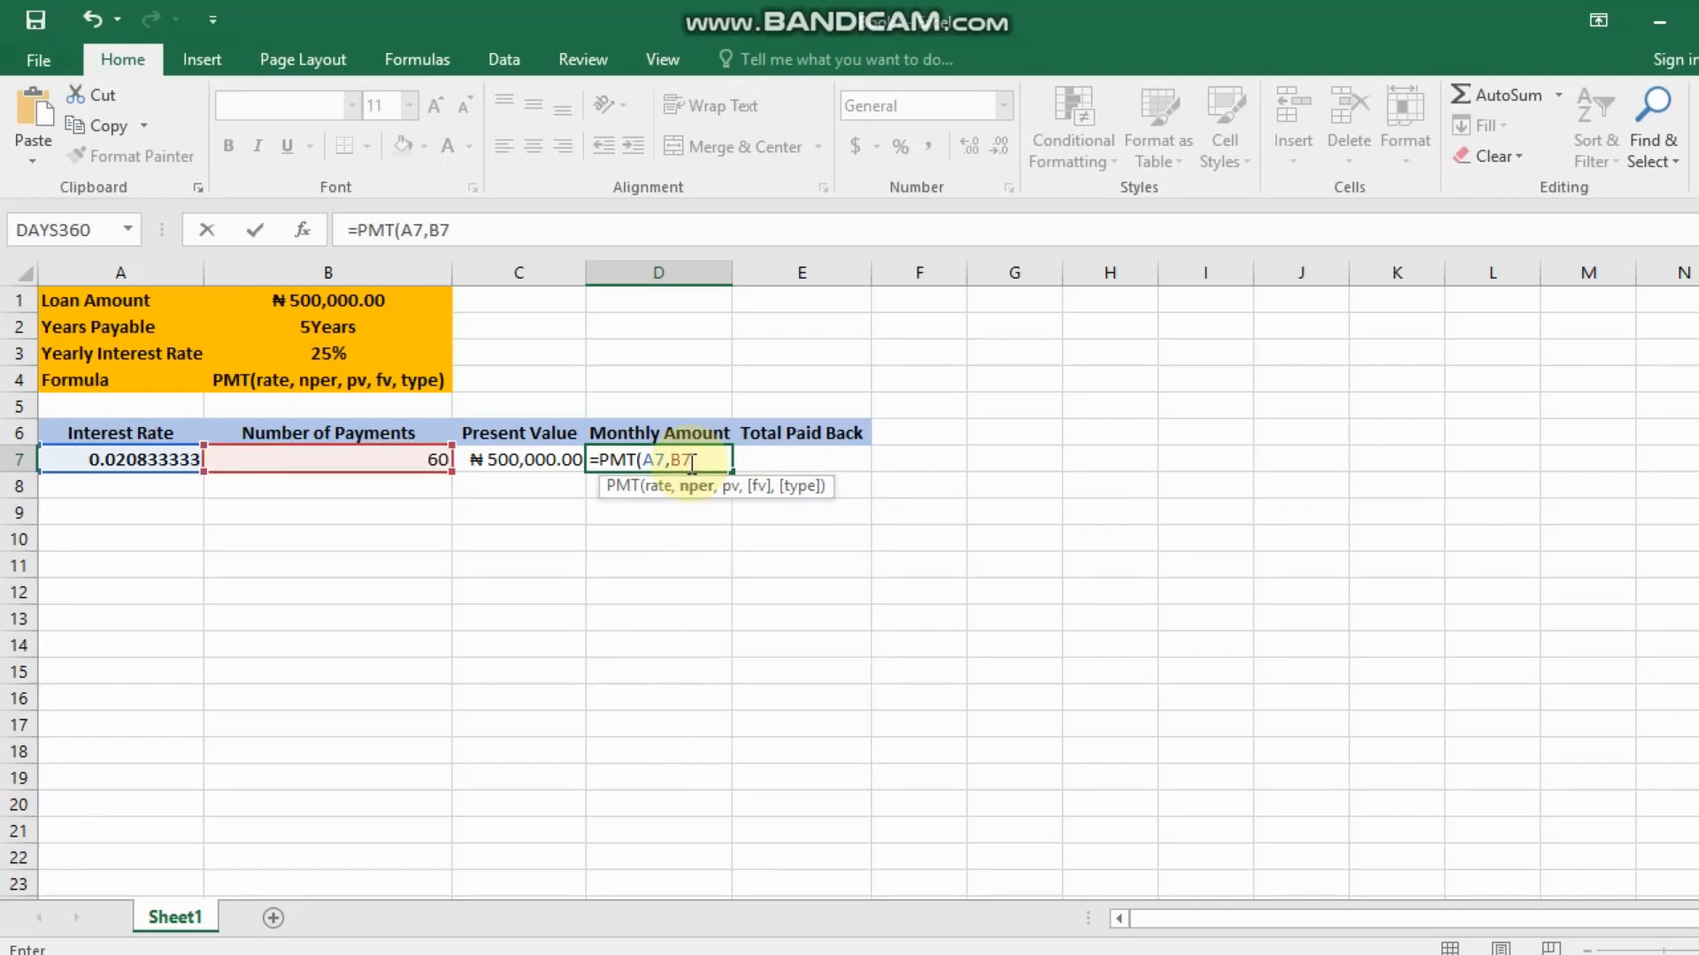
pyautogui.write(',C')
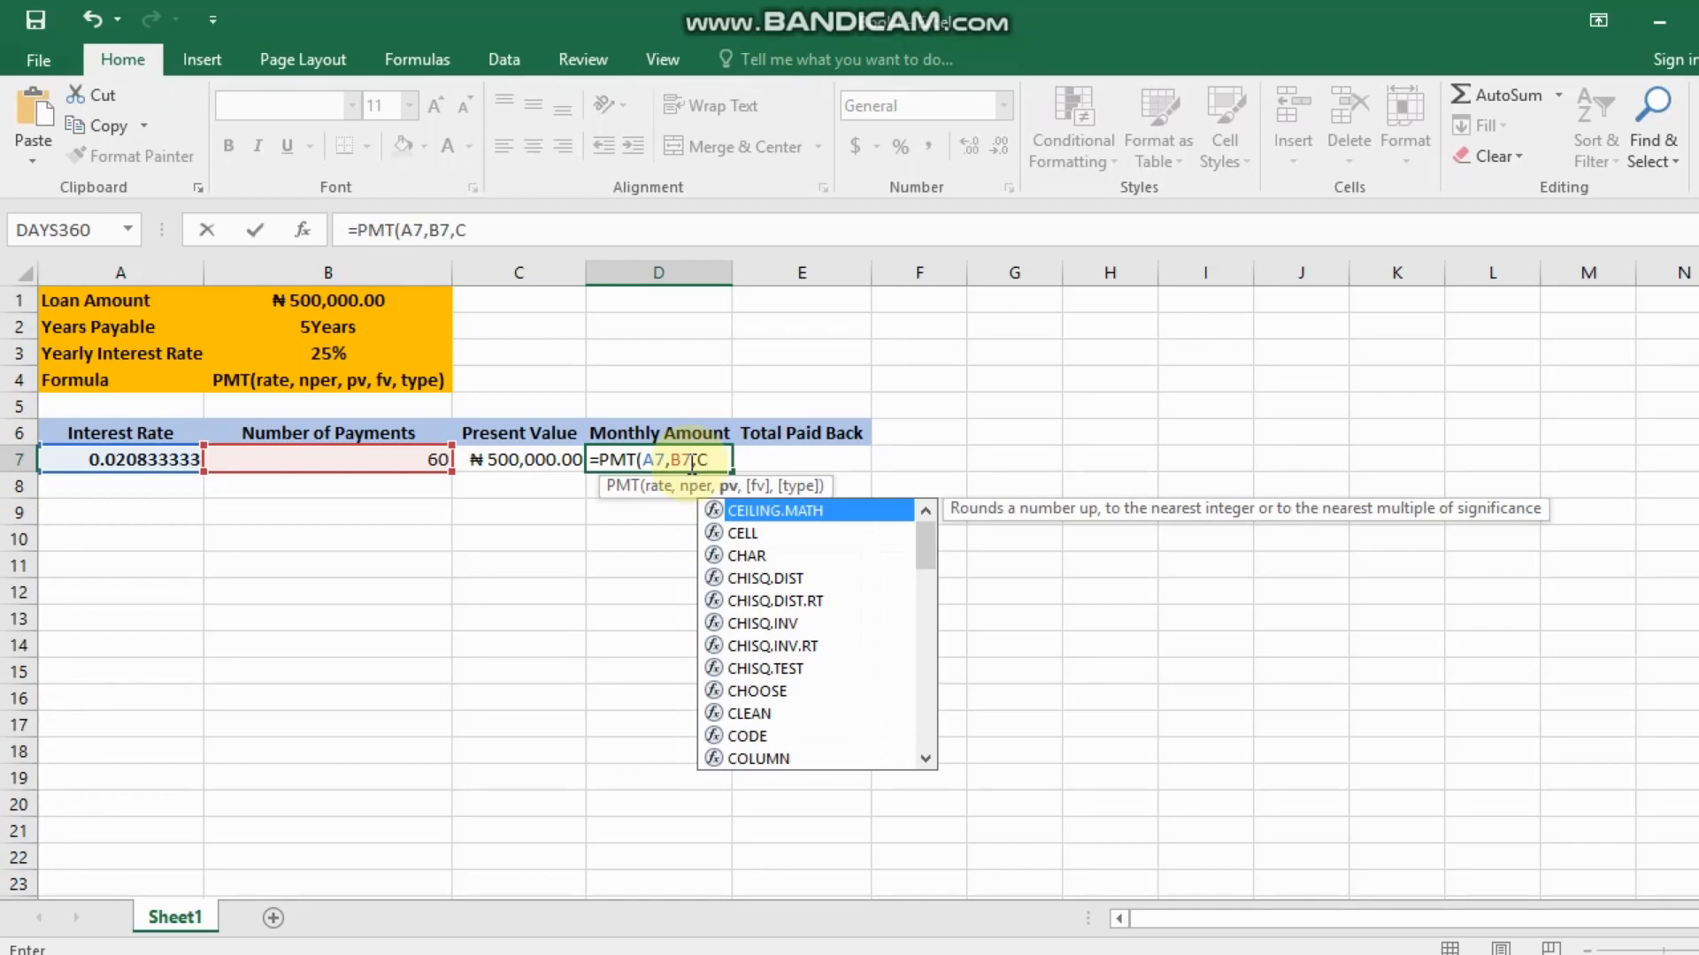
pyautogui.write('7')
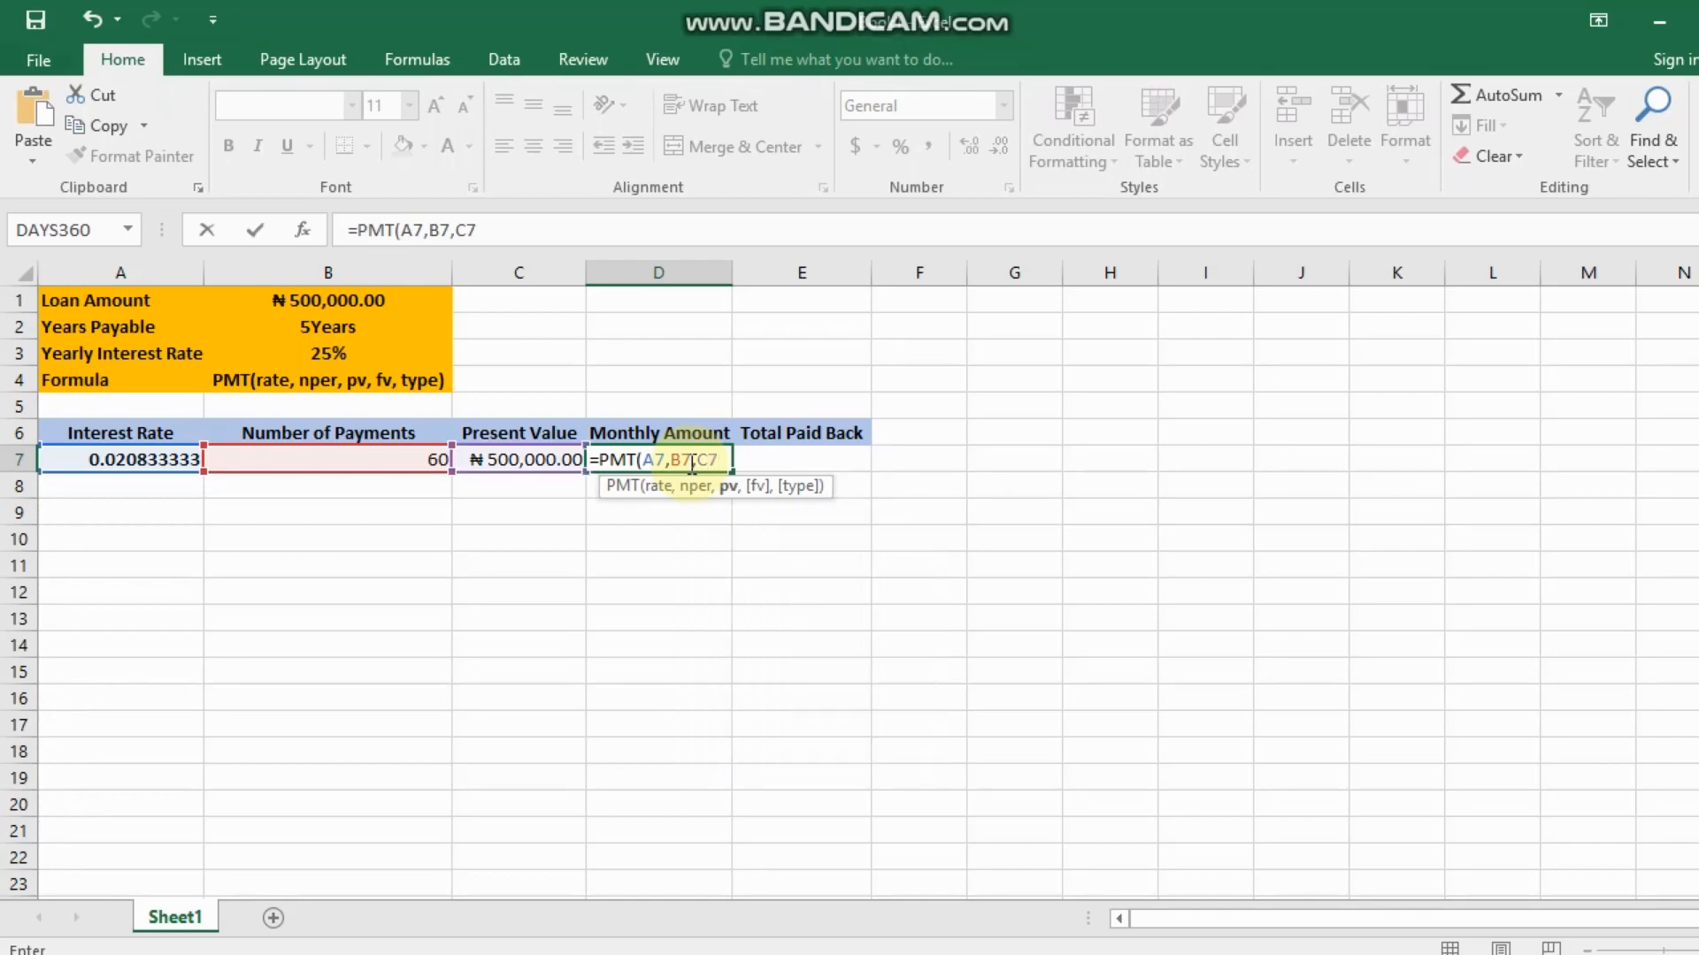
pyautogui.write(',')
pyautogui.press('BackSpace')
pyautogui.write(')')
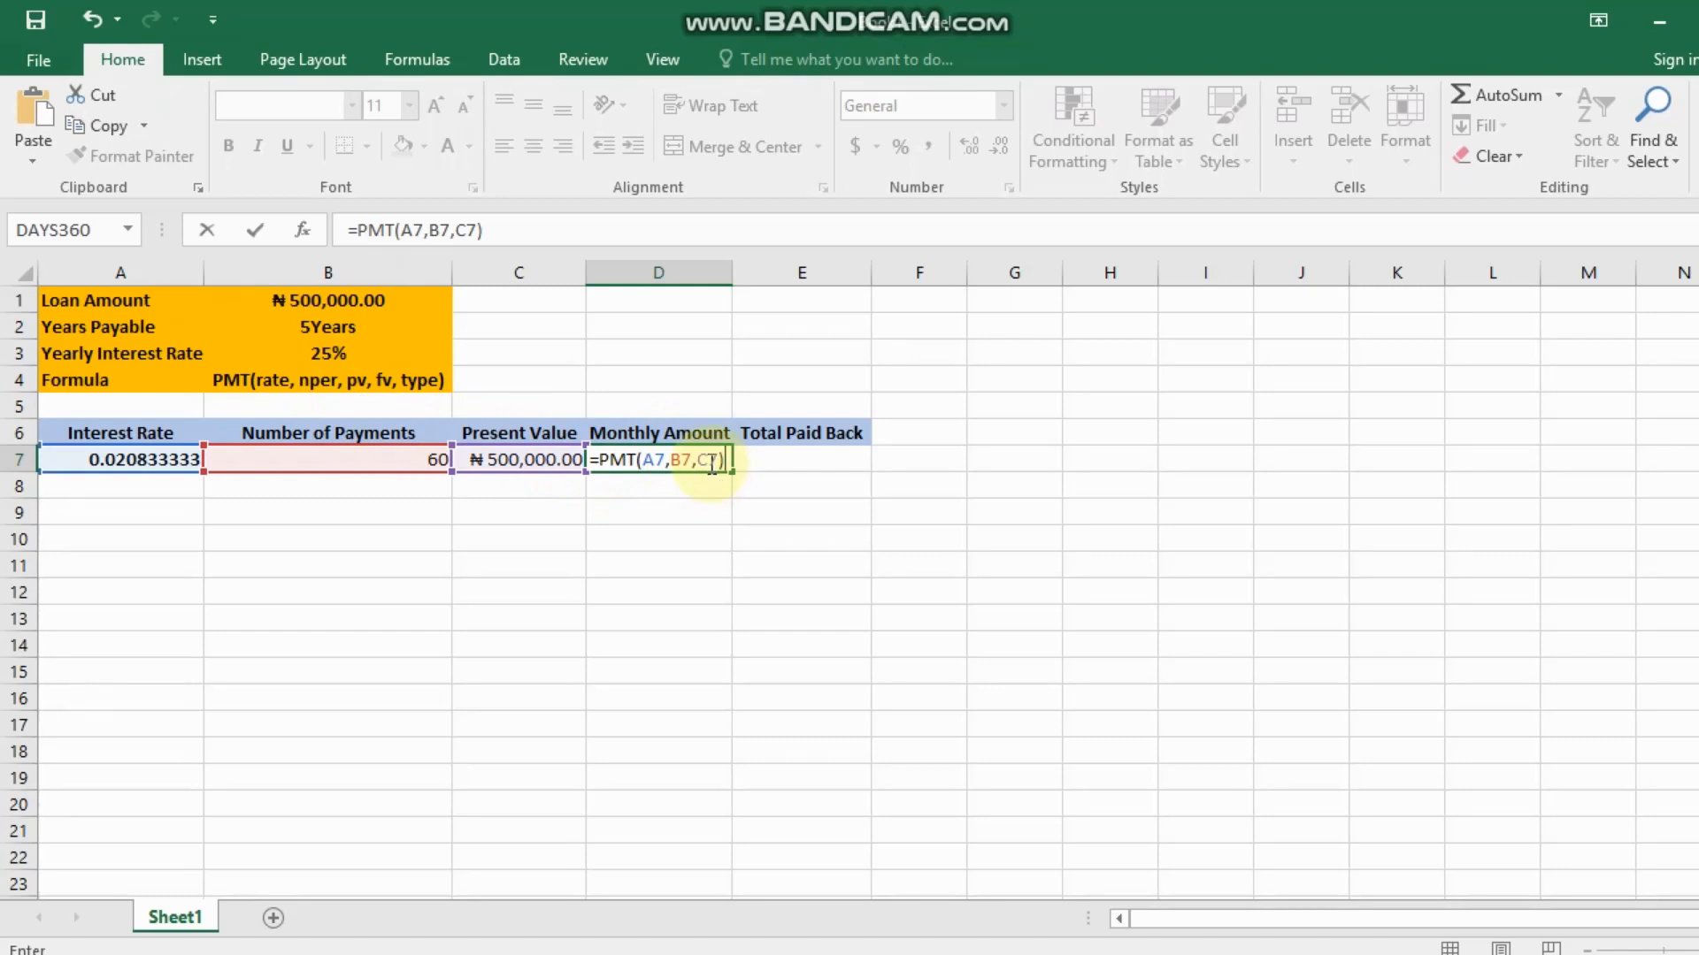
pyautogui.press('Return')
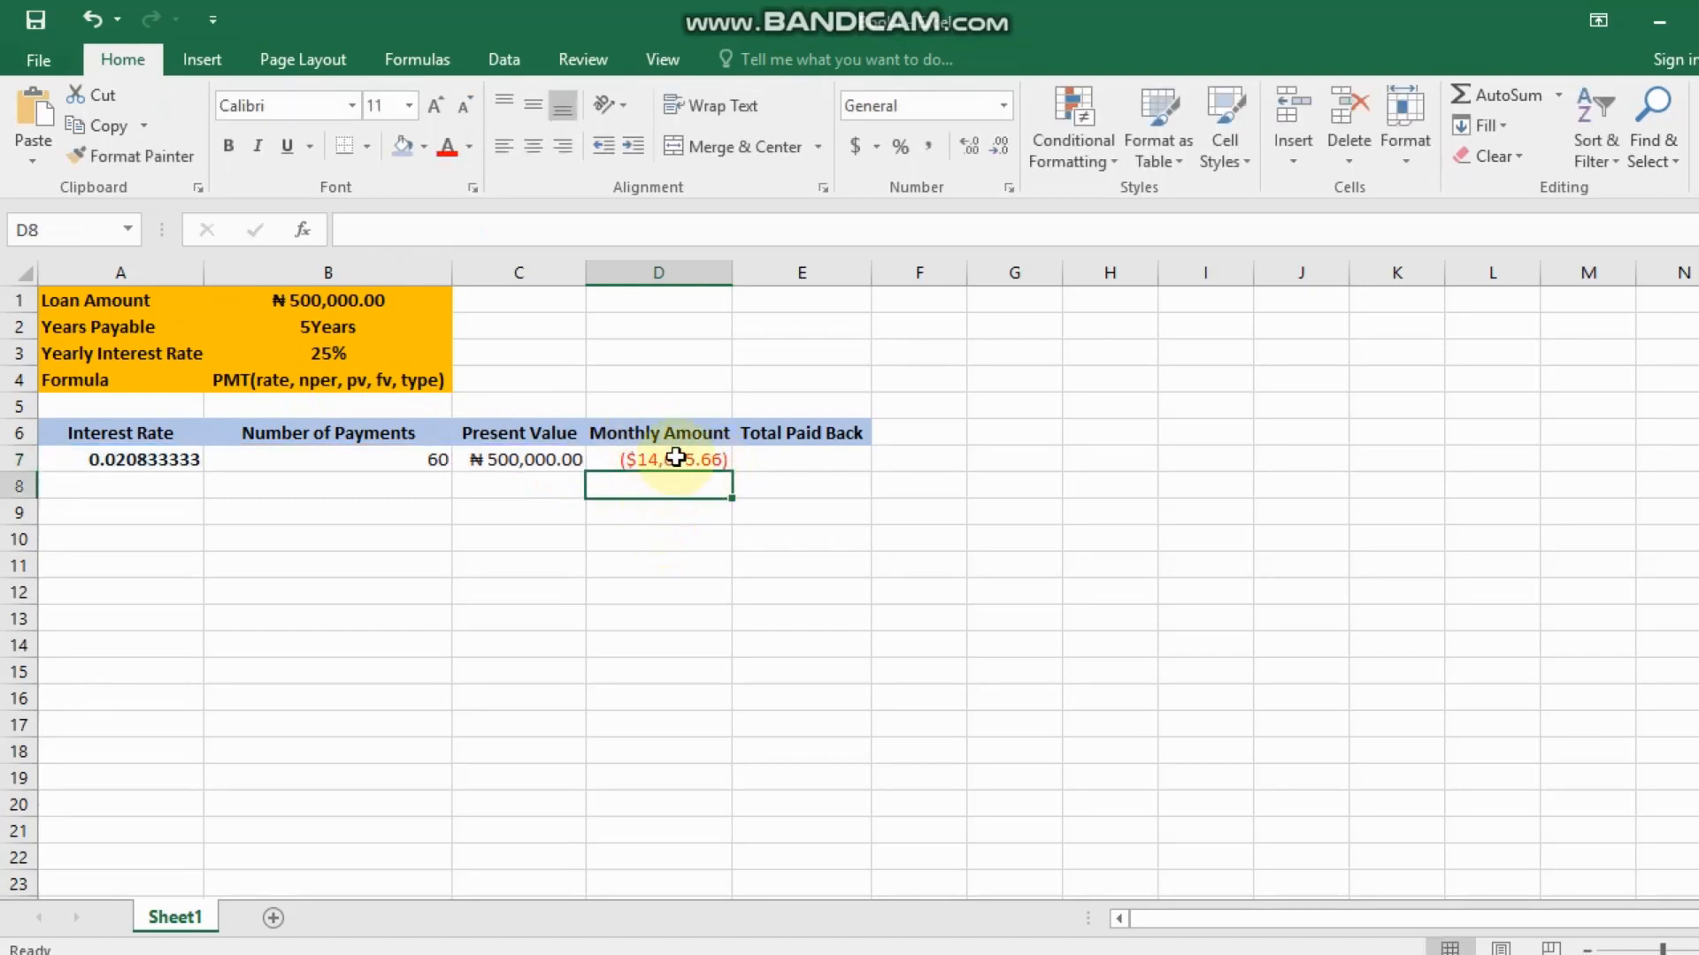
pyautogui.click(676, 457)
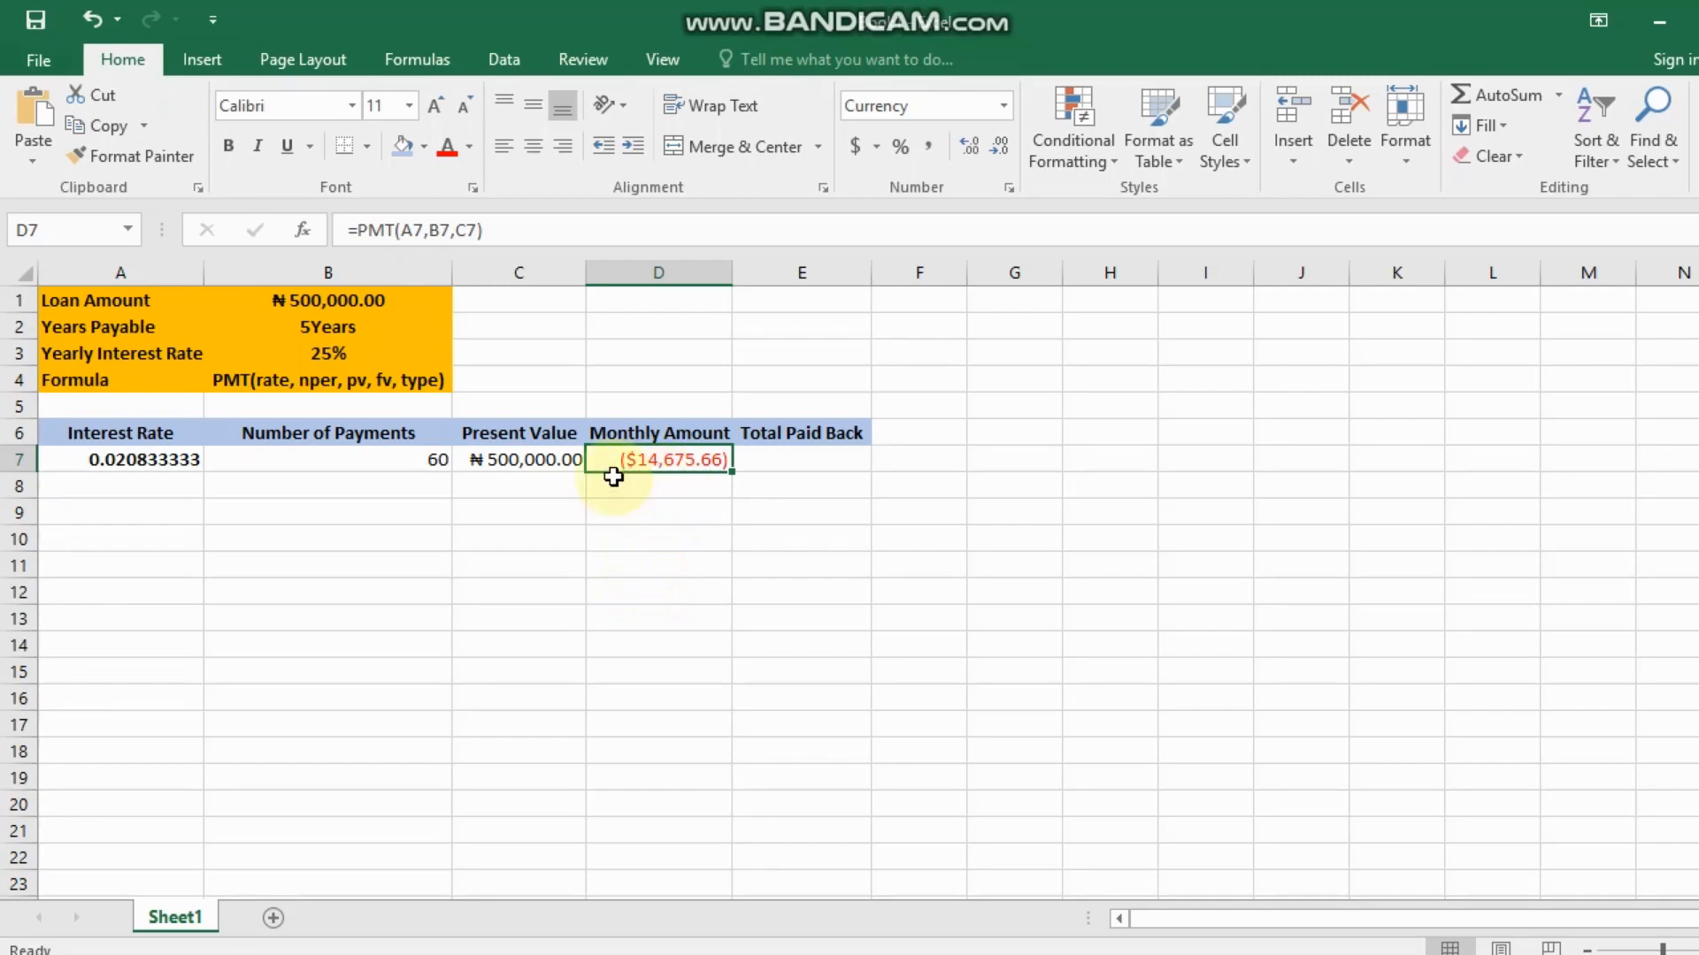
# Step: Set the currency symbol of the monthly amount in cell D7 to ₦ Kanuri
pyautogui.click(1002, 108)
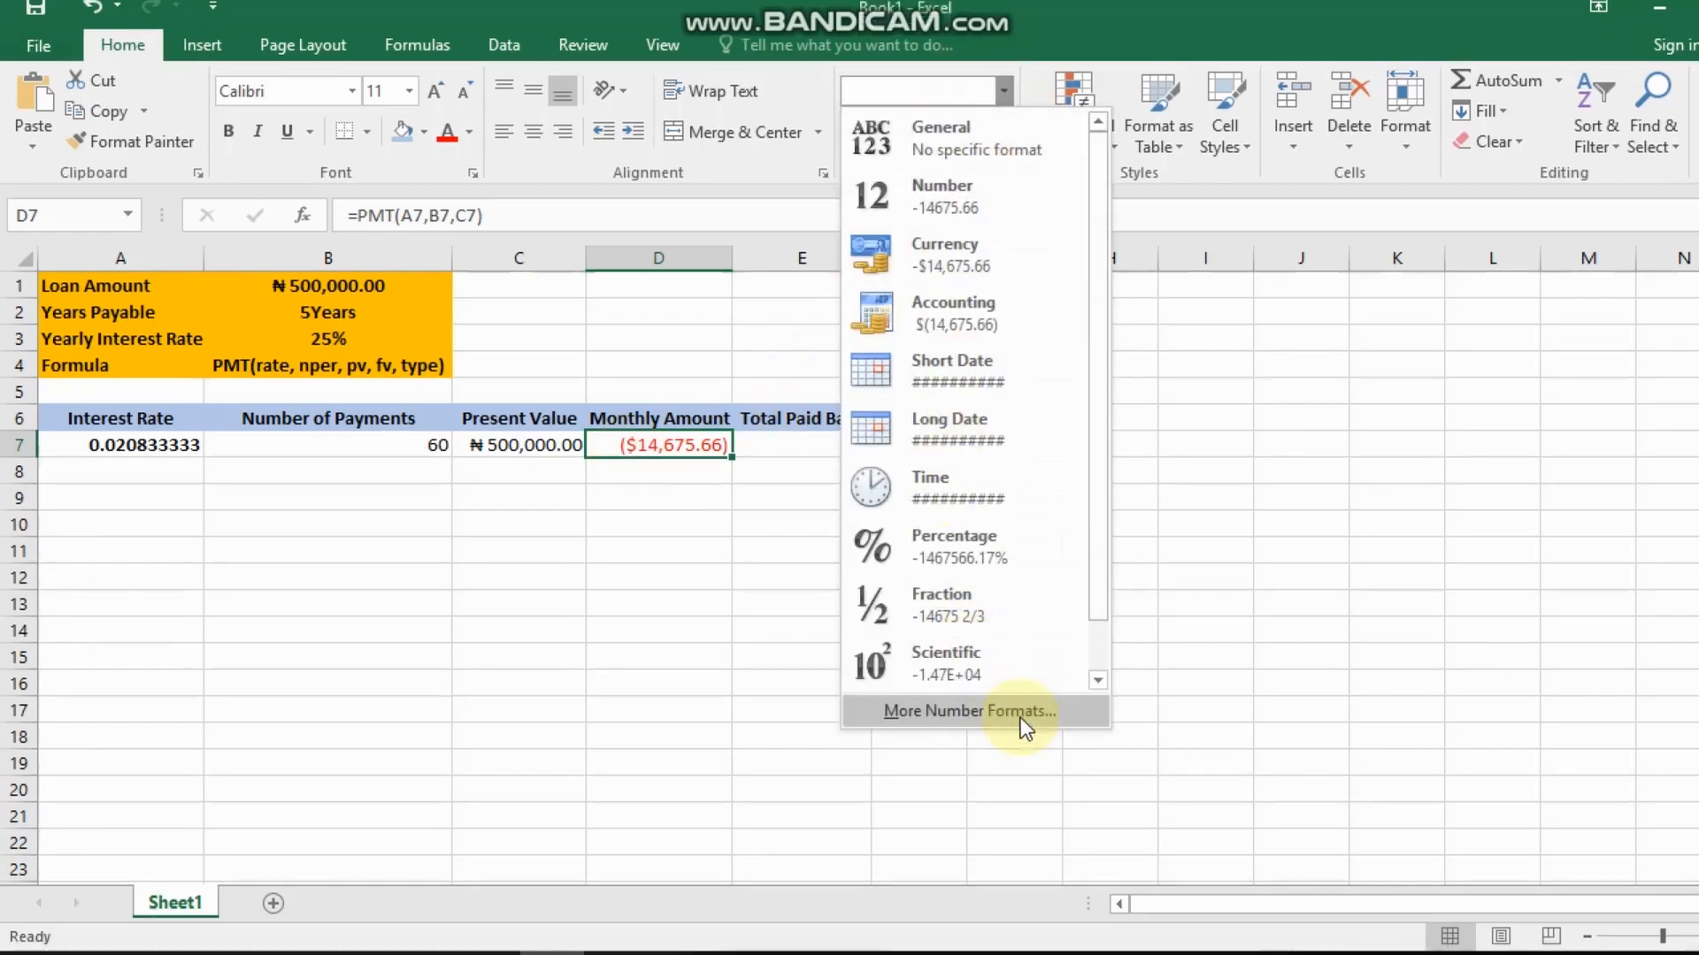
pyautogui.click(1021, 712)
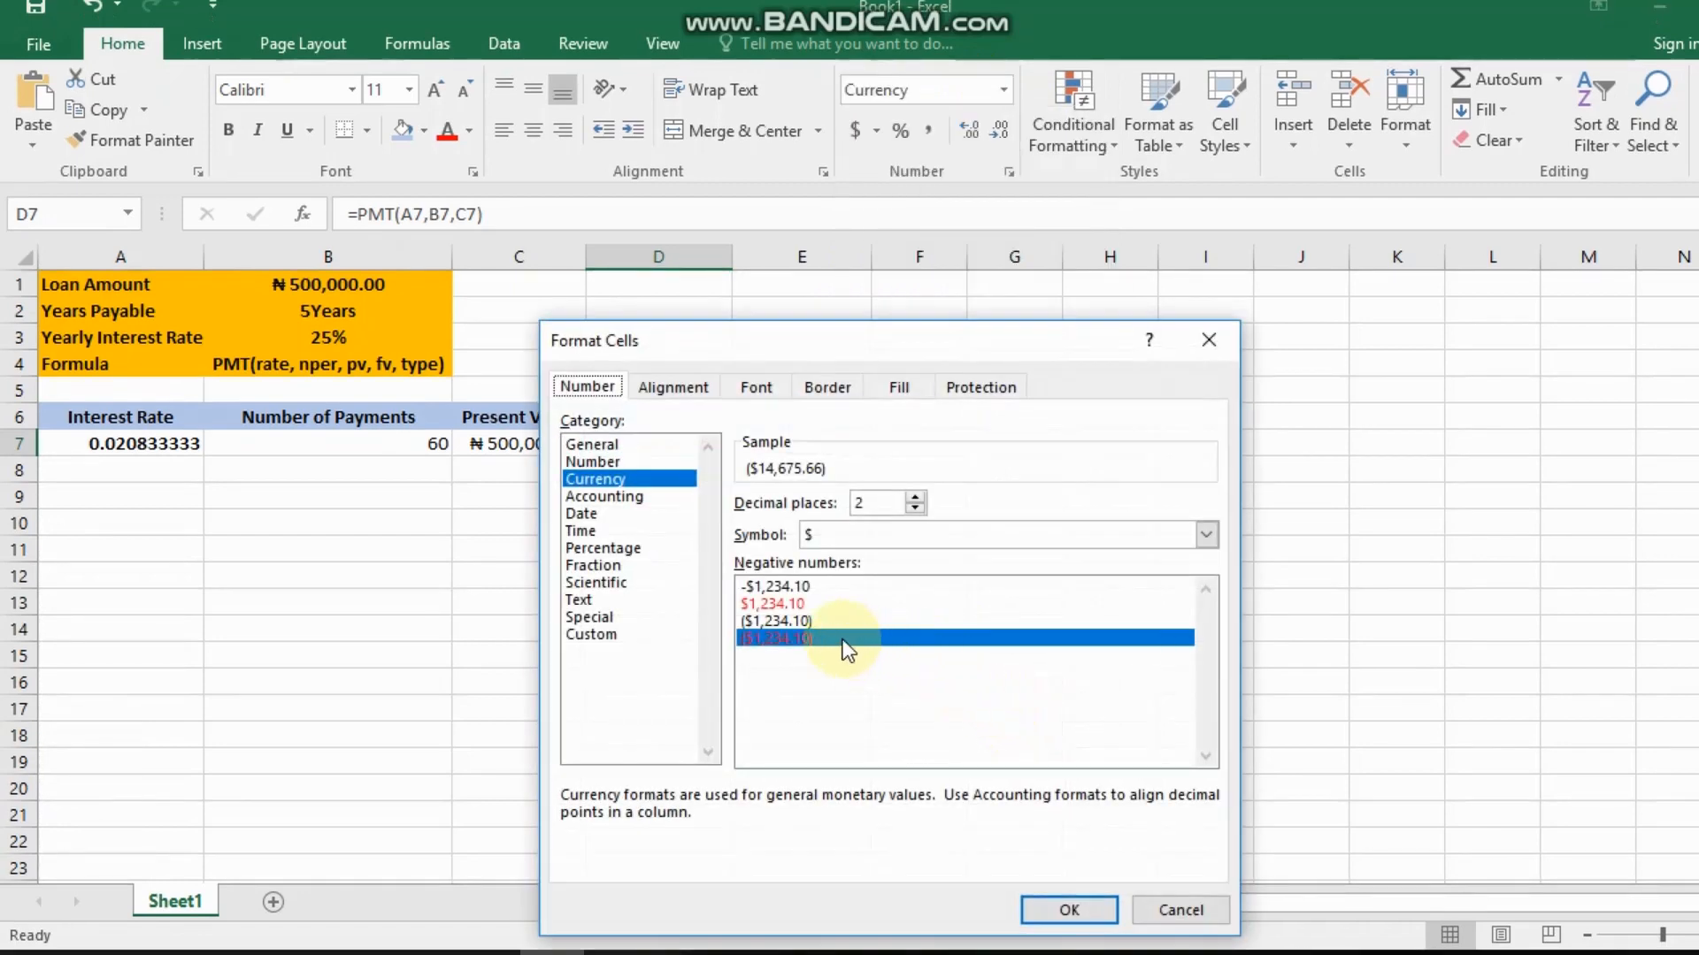
pyautogui.click(874, 537)
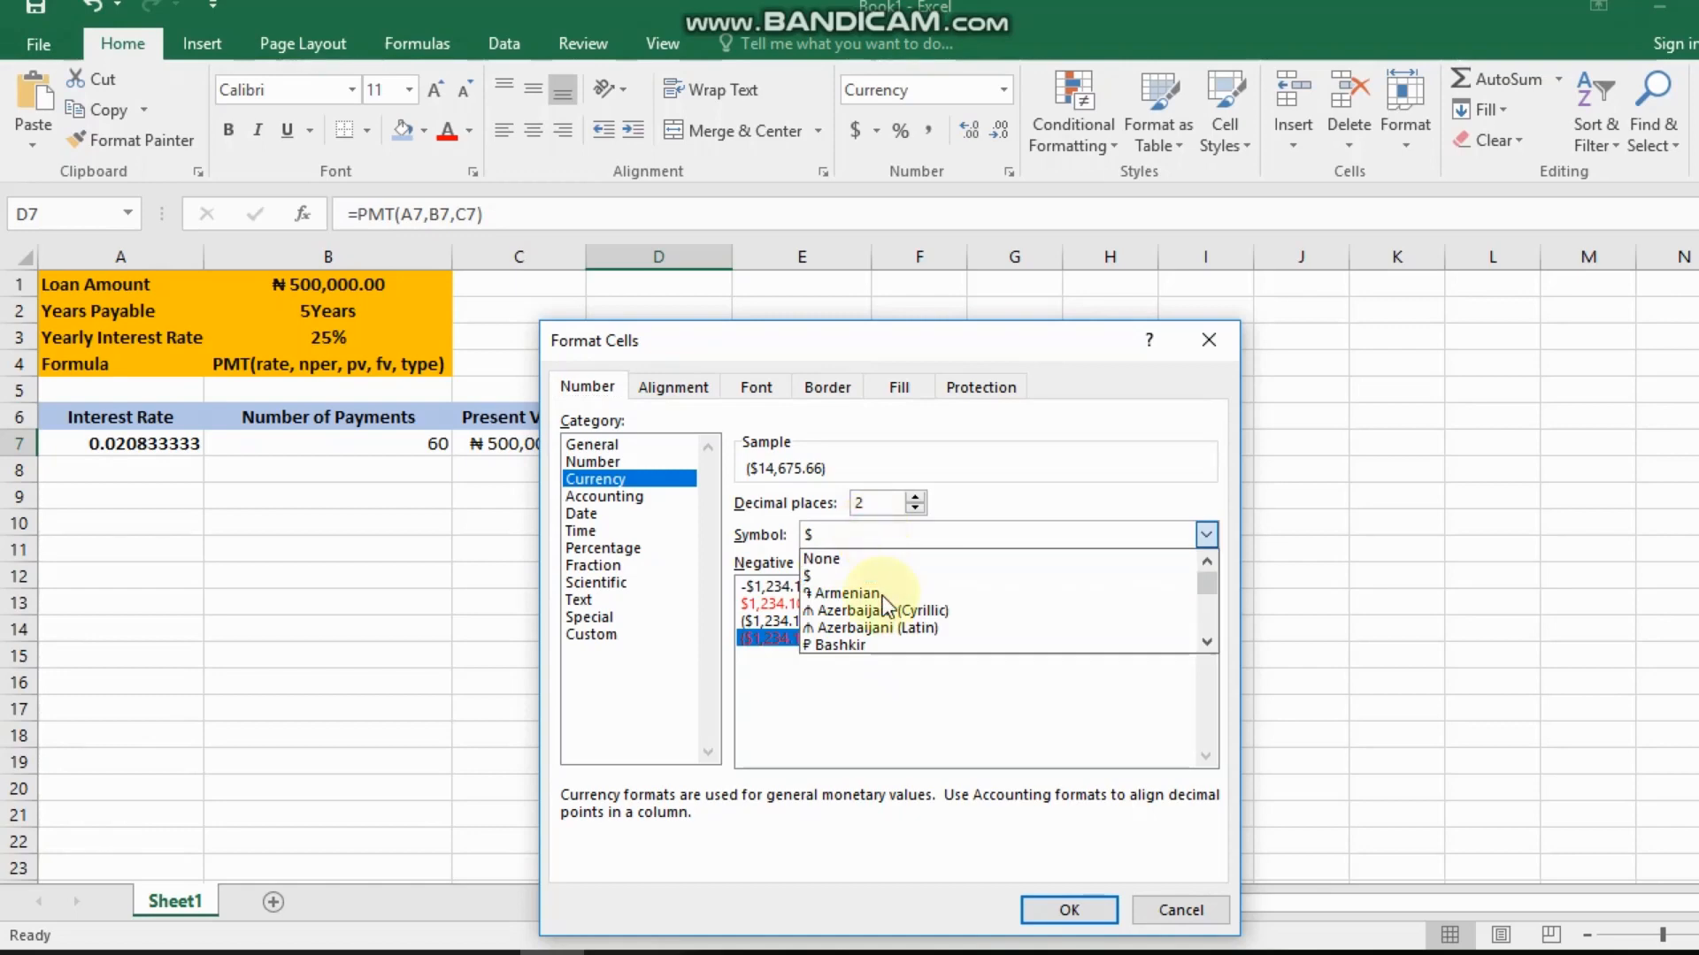
pyautogui.scroll(-12, 885, 602)
pyautogui.scroll(-10, 887, 611)
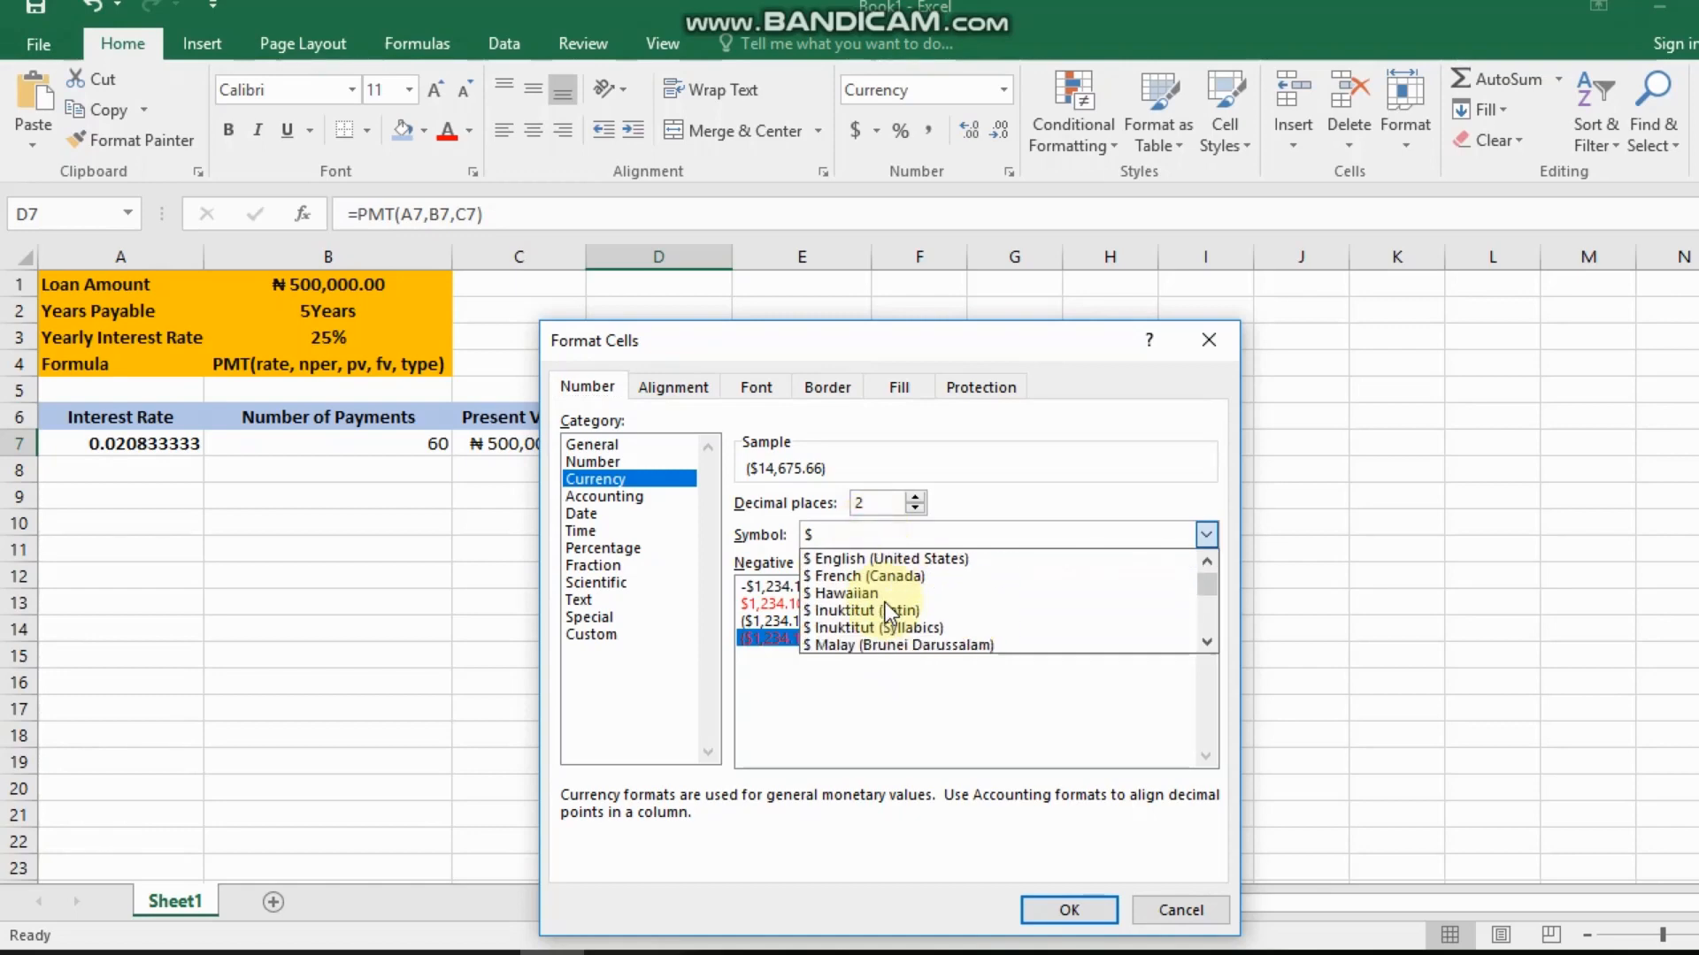
pyautogui.scroll(-8, 887, 611)
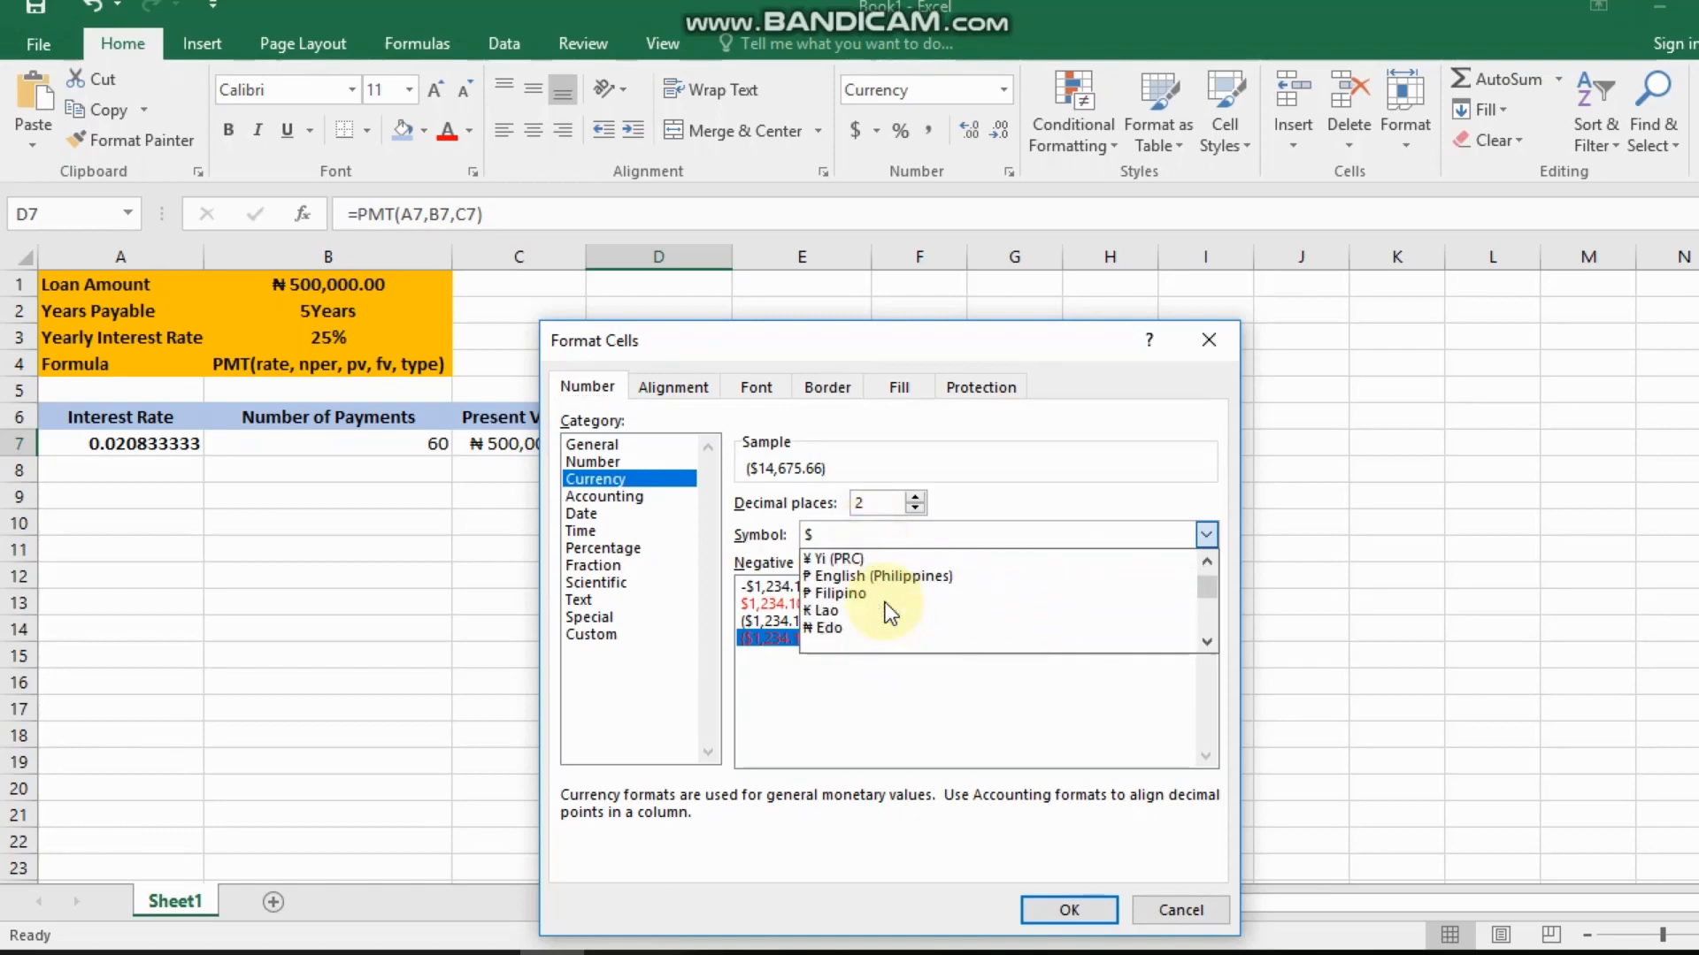
pyautogui.click(873, 610)
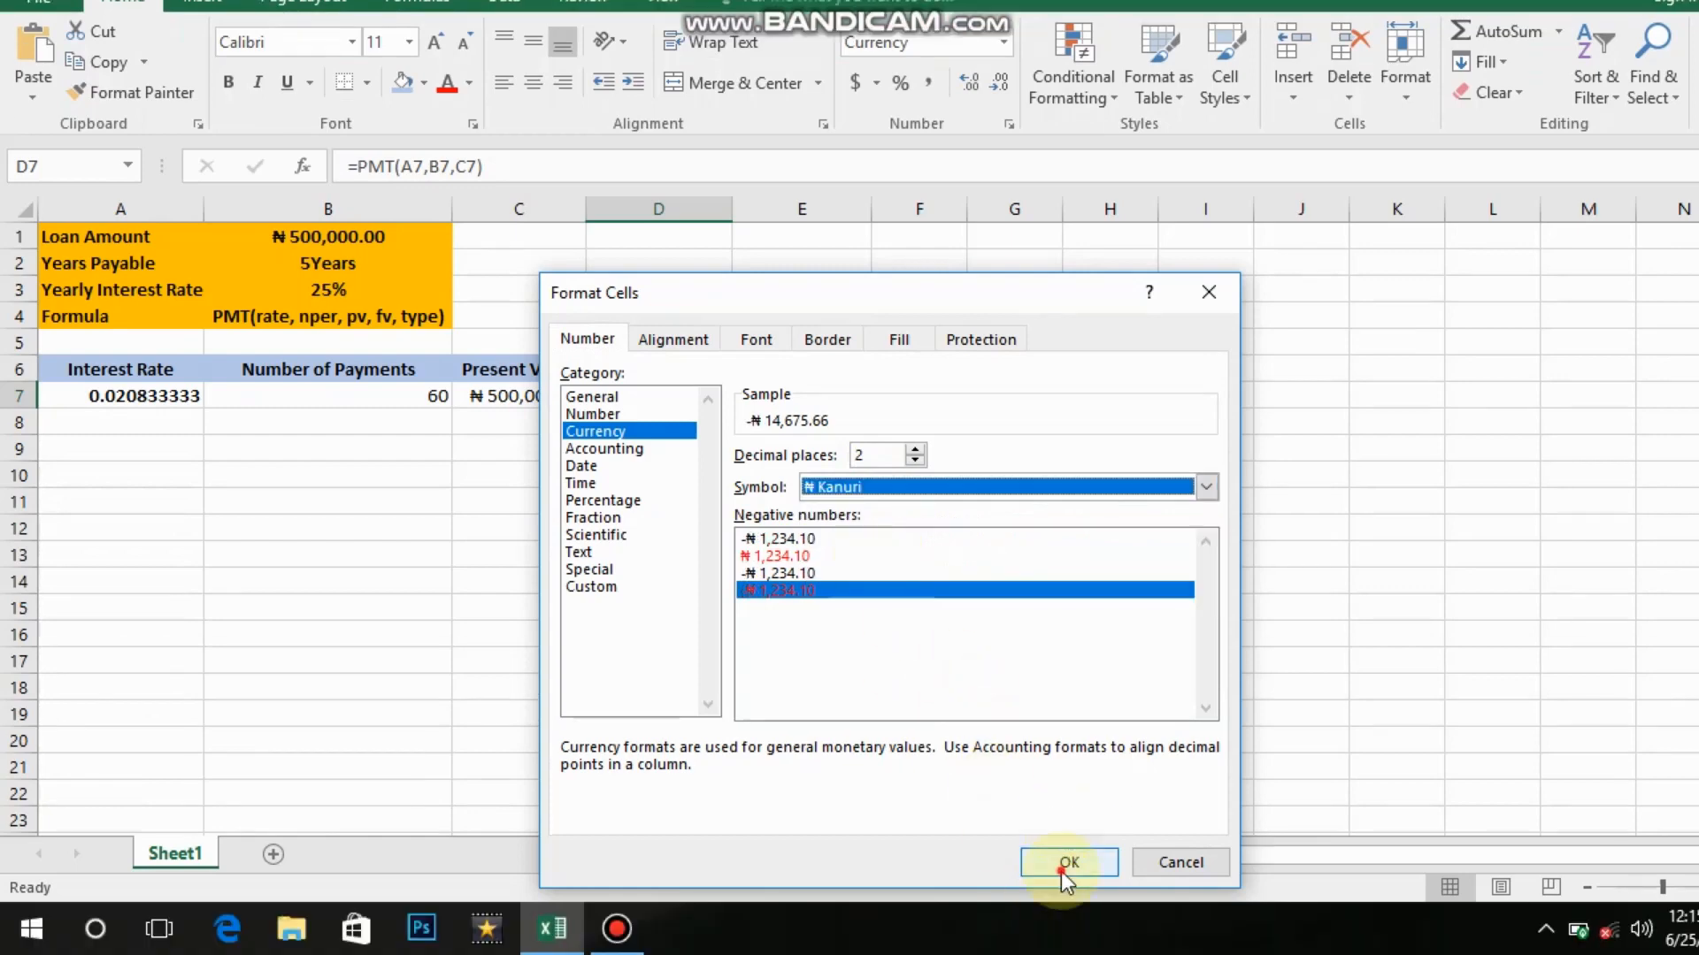
pyautogui.click(1065, 911)
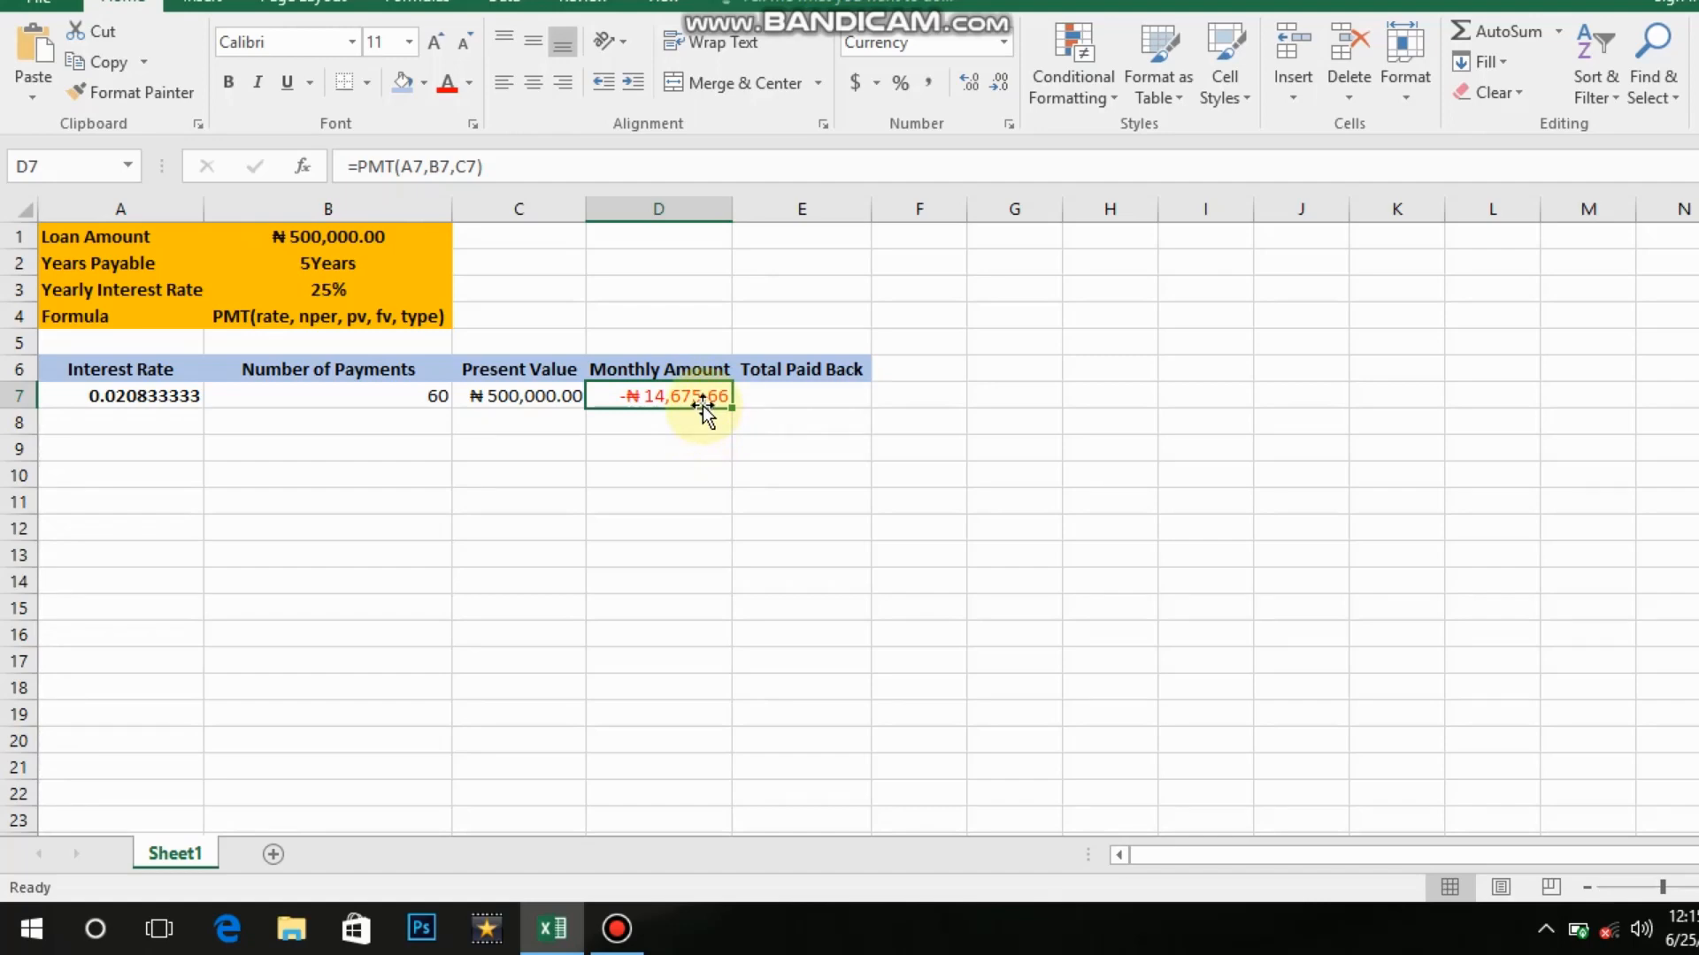
# Step: Calculate the total paid back in cell E7 with the formula =D7*B7
pyautogui.click(780, 392)
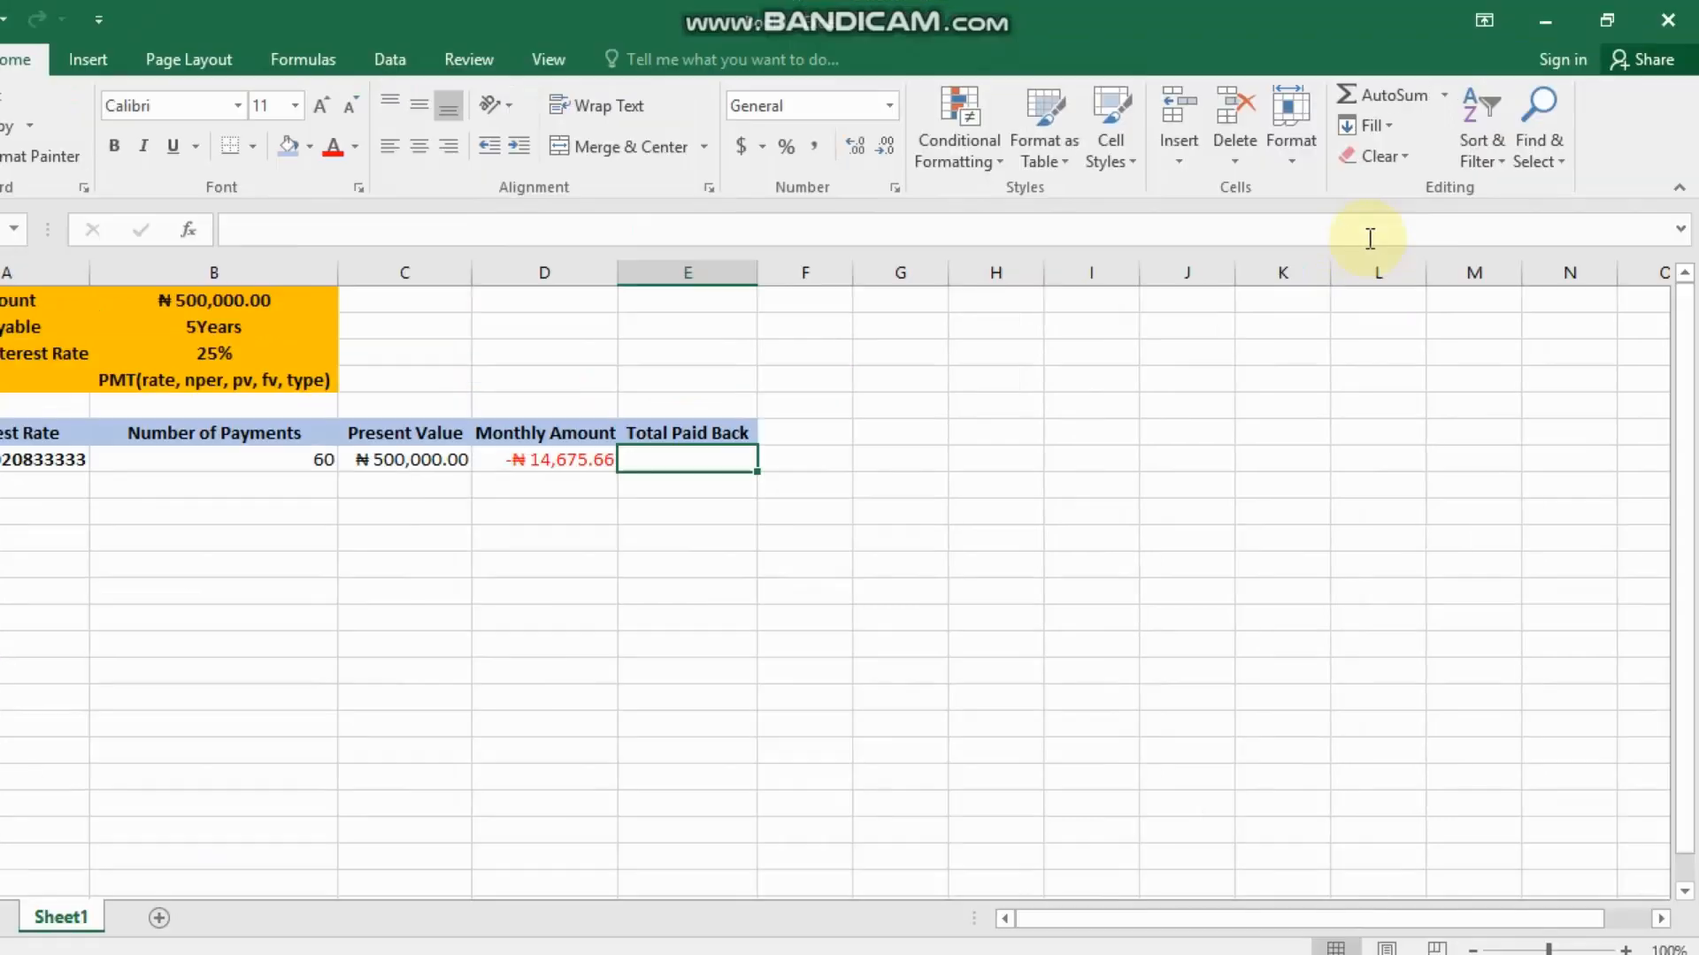
pyautogui.press('F1')
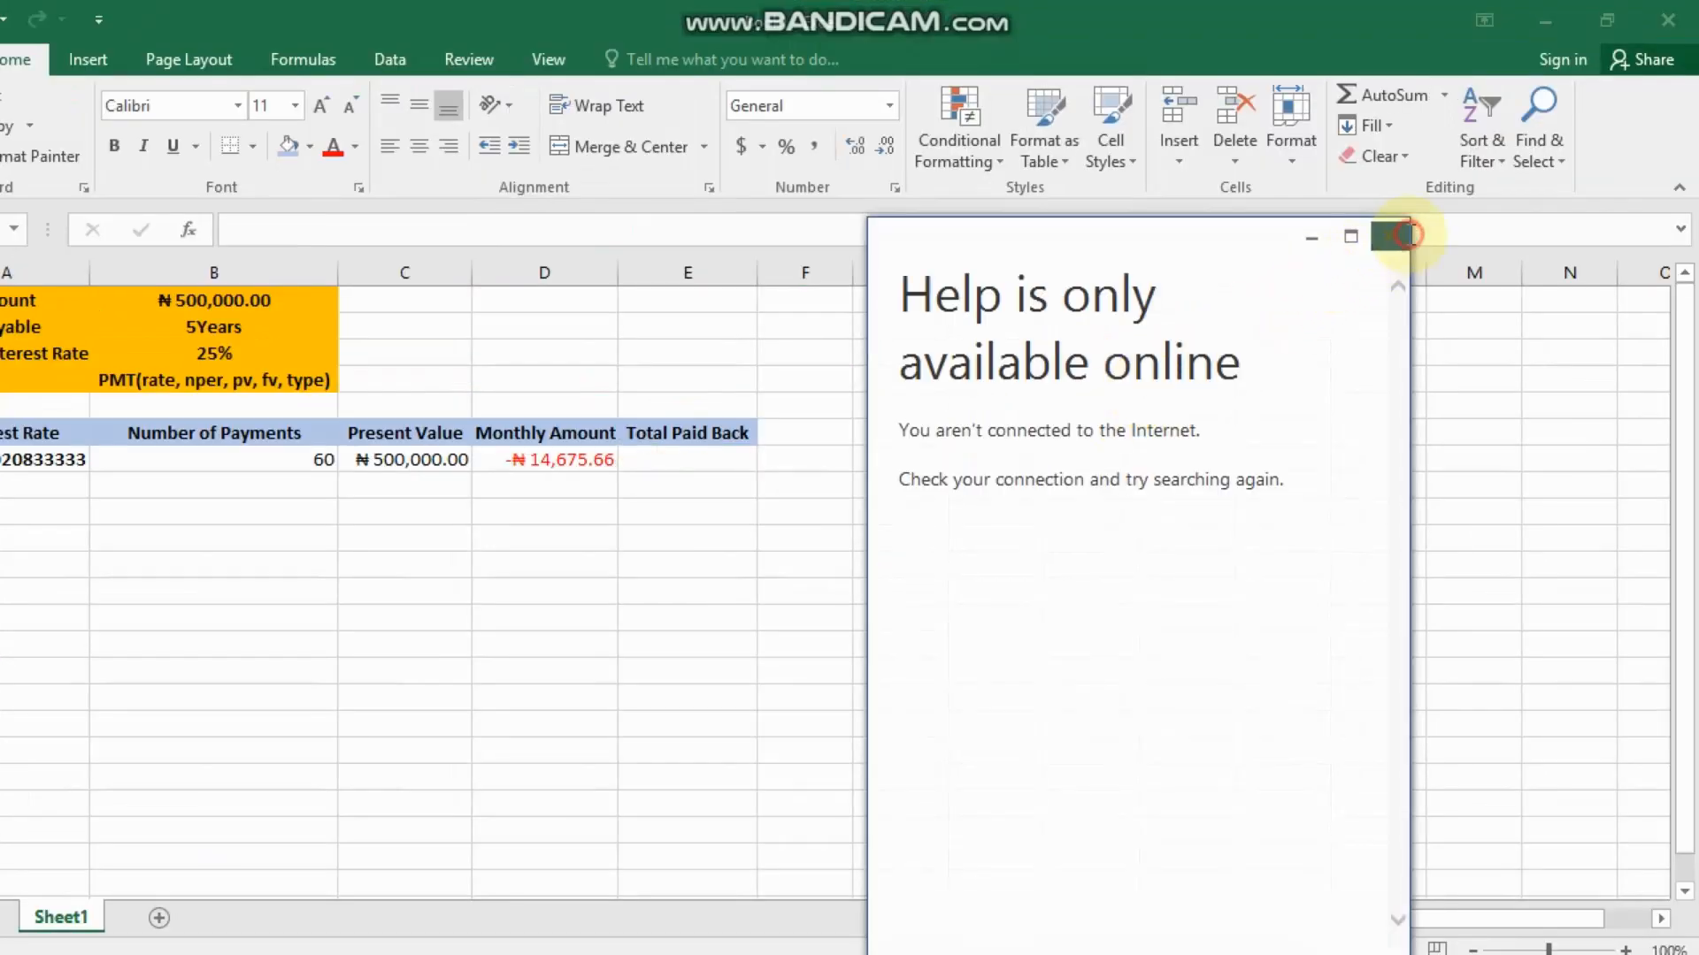
pyautogui.click(1405, 237)
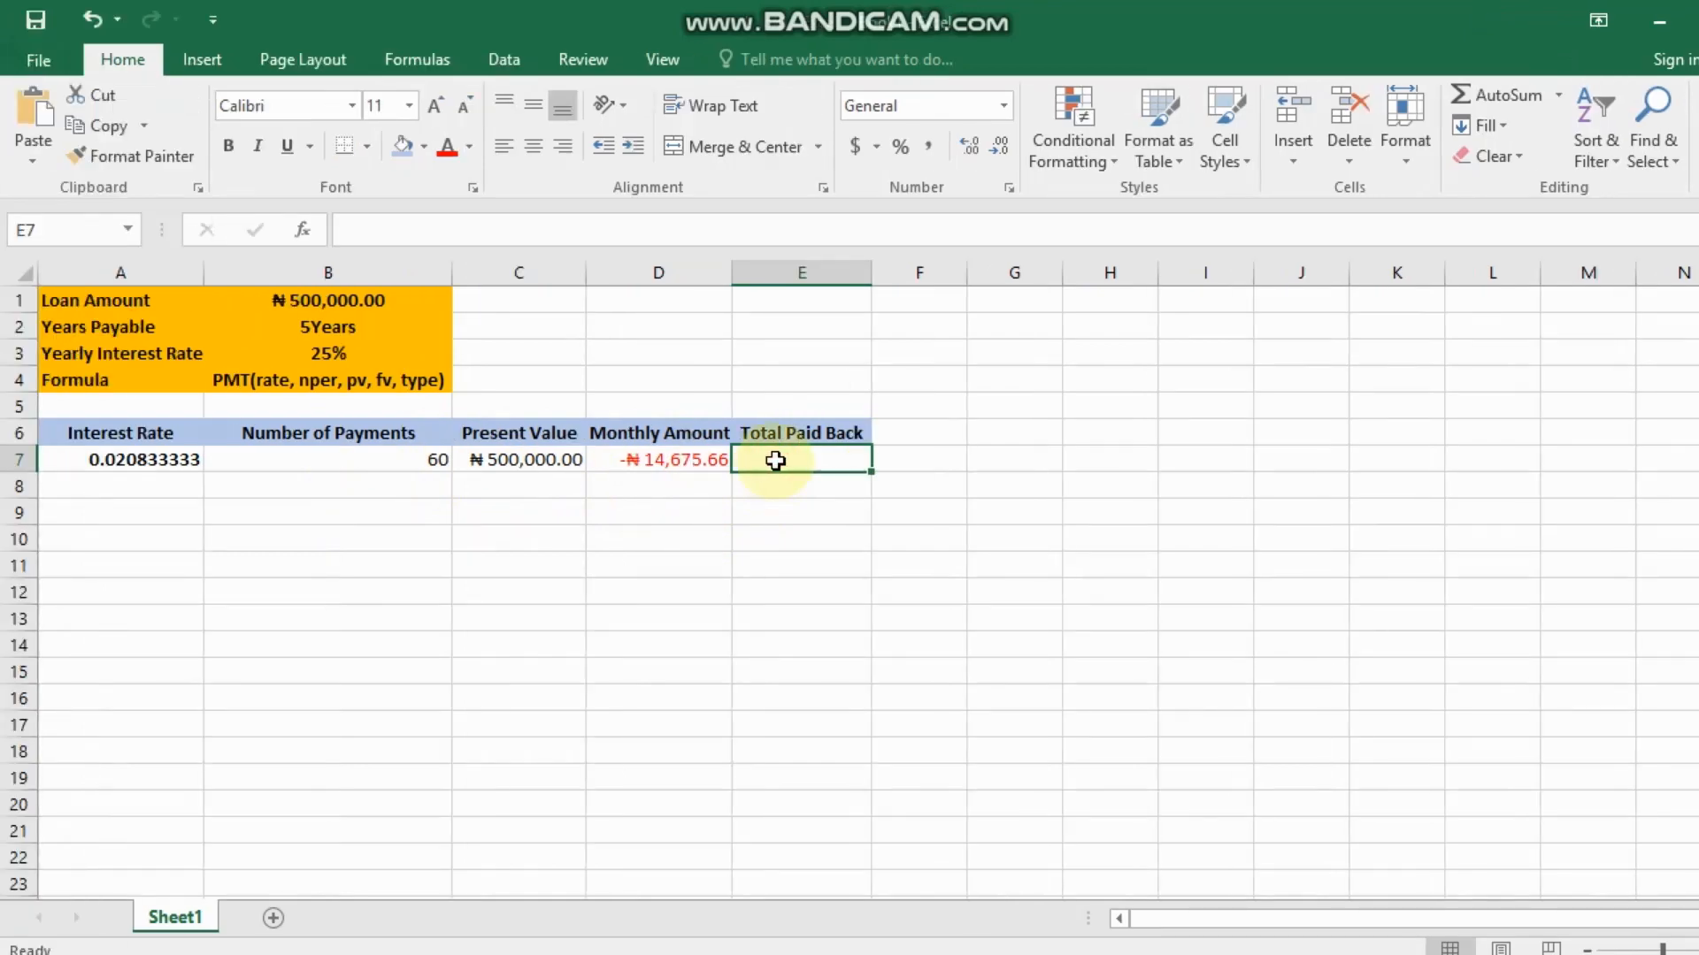
pyautogui.write('=')
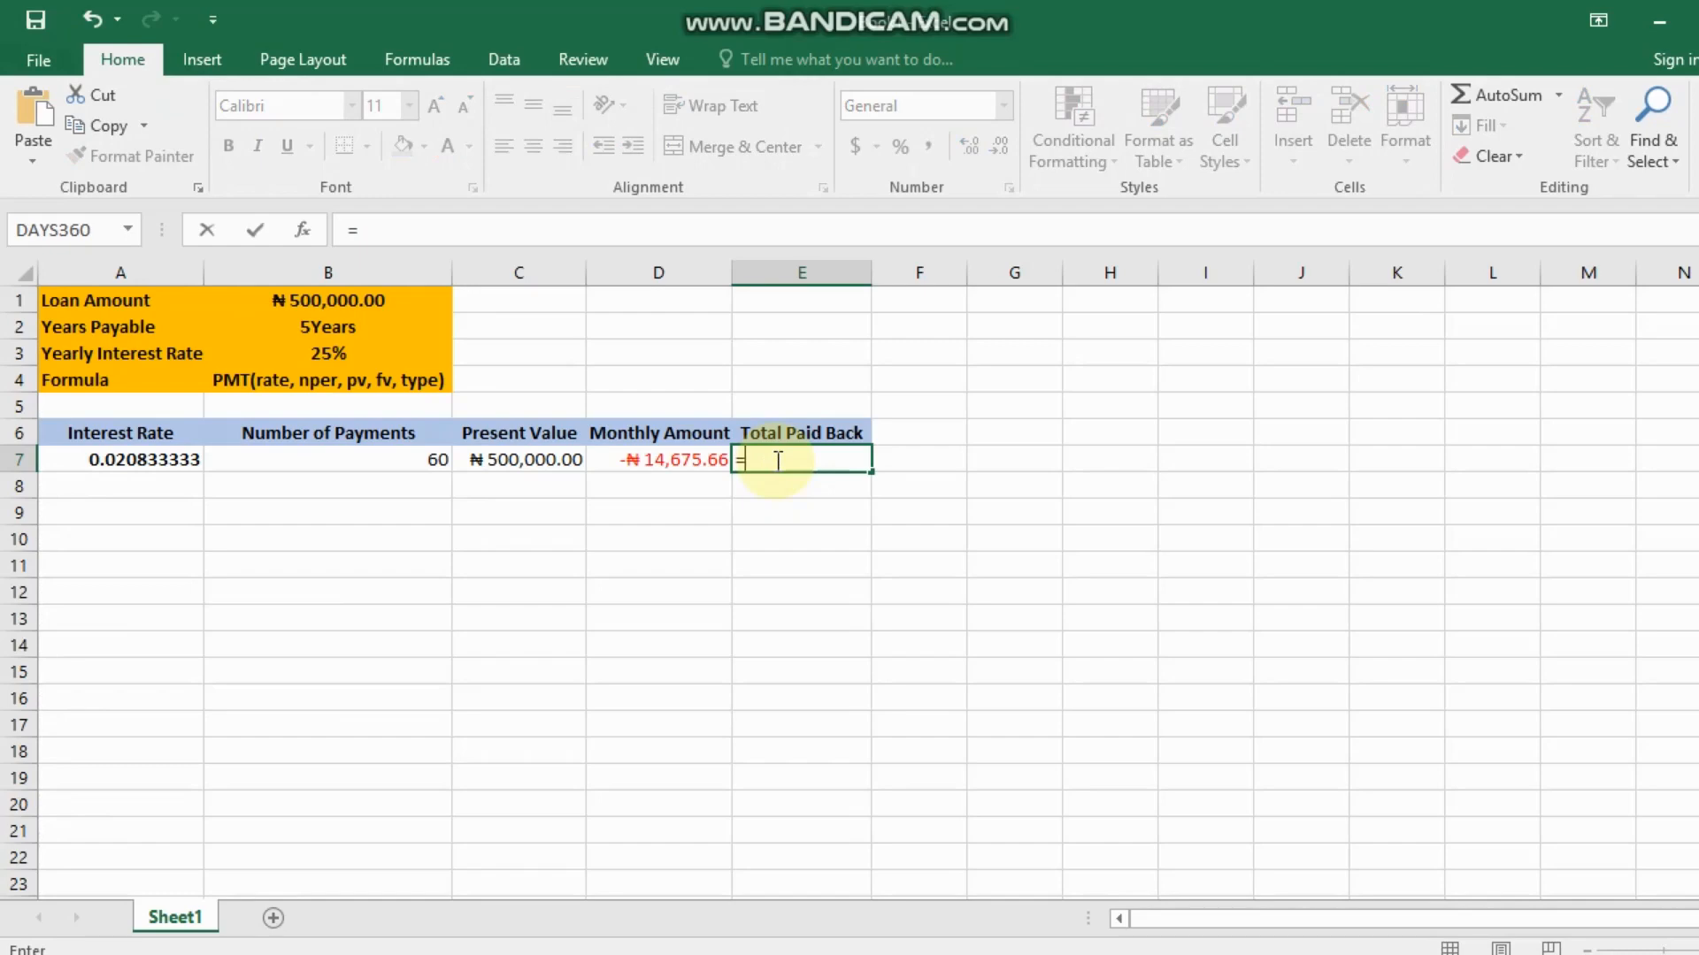
pyautogui.write('D')
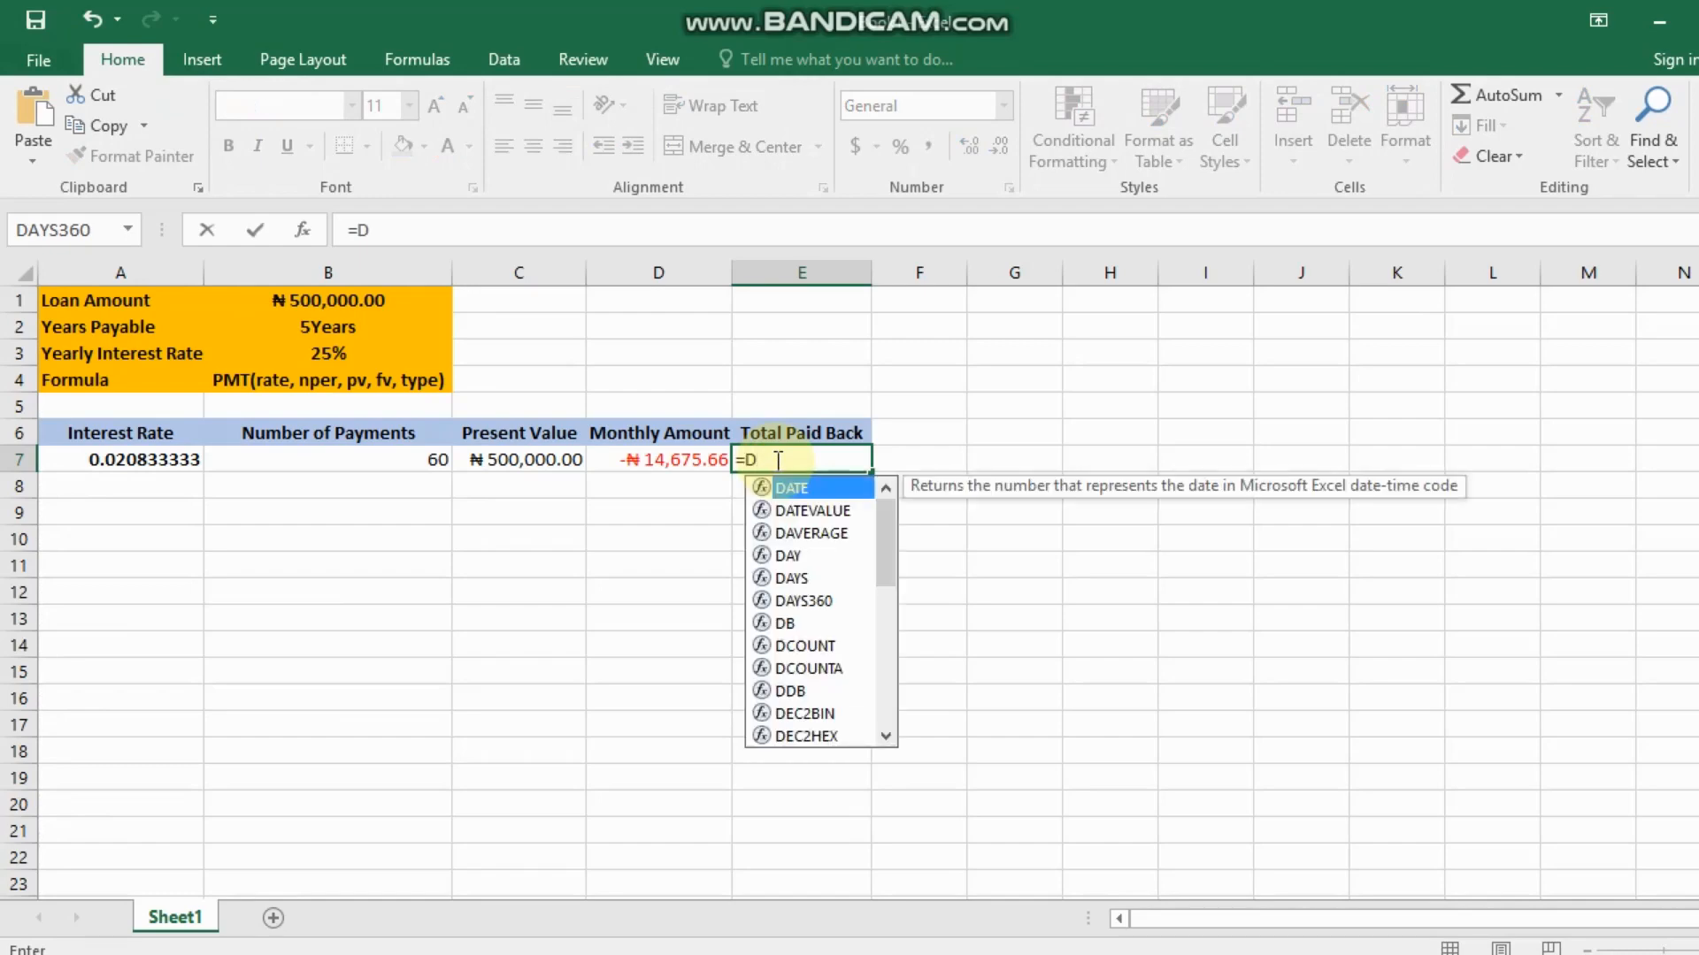
pyautogui.write('7')
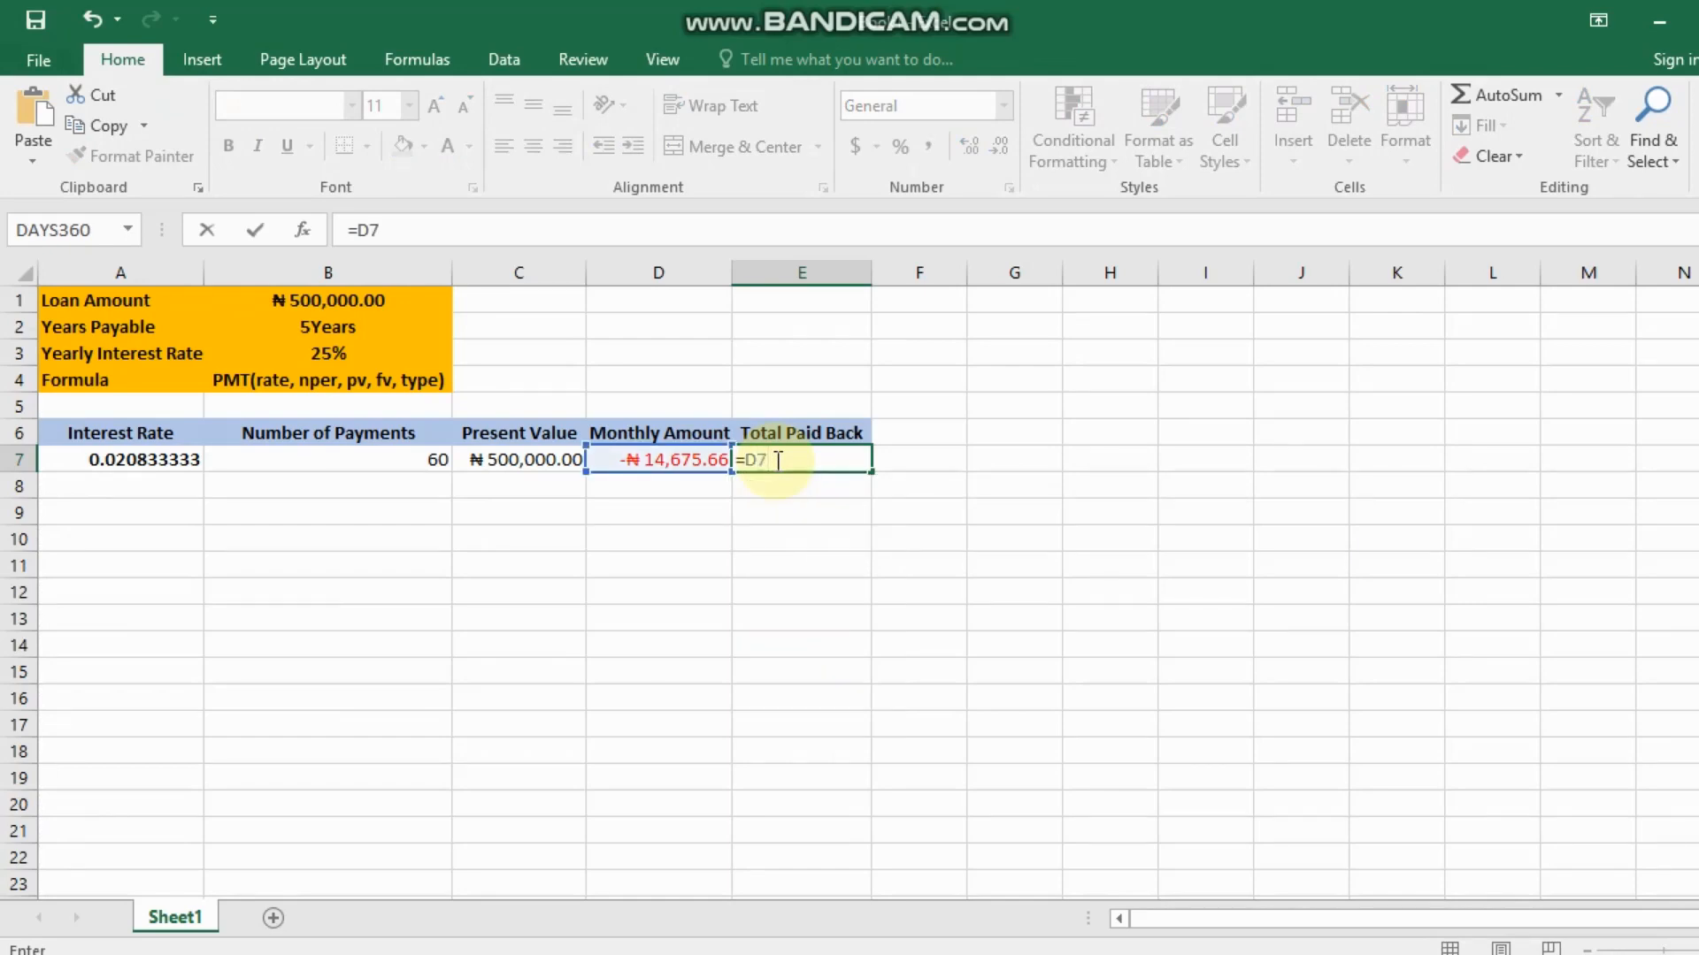
pyautogui.write('*B7')
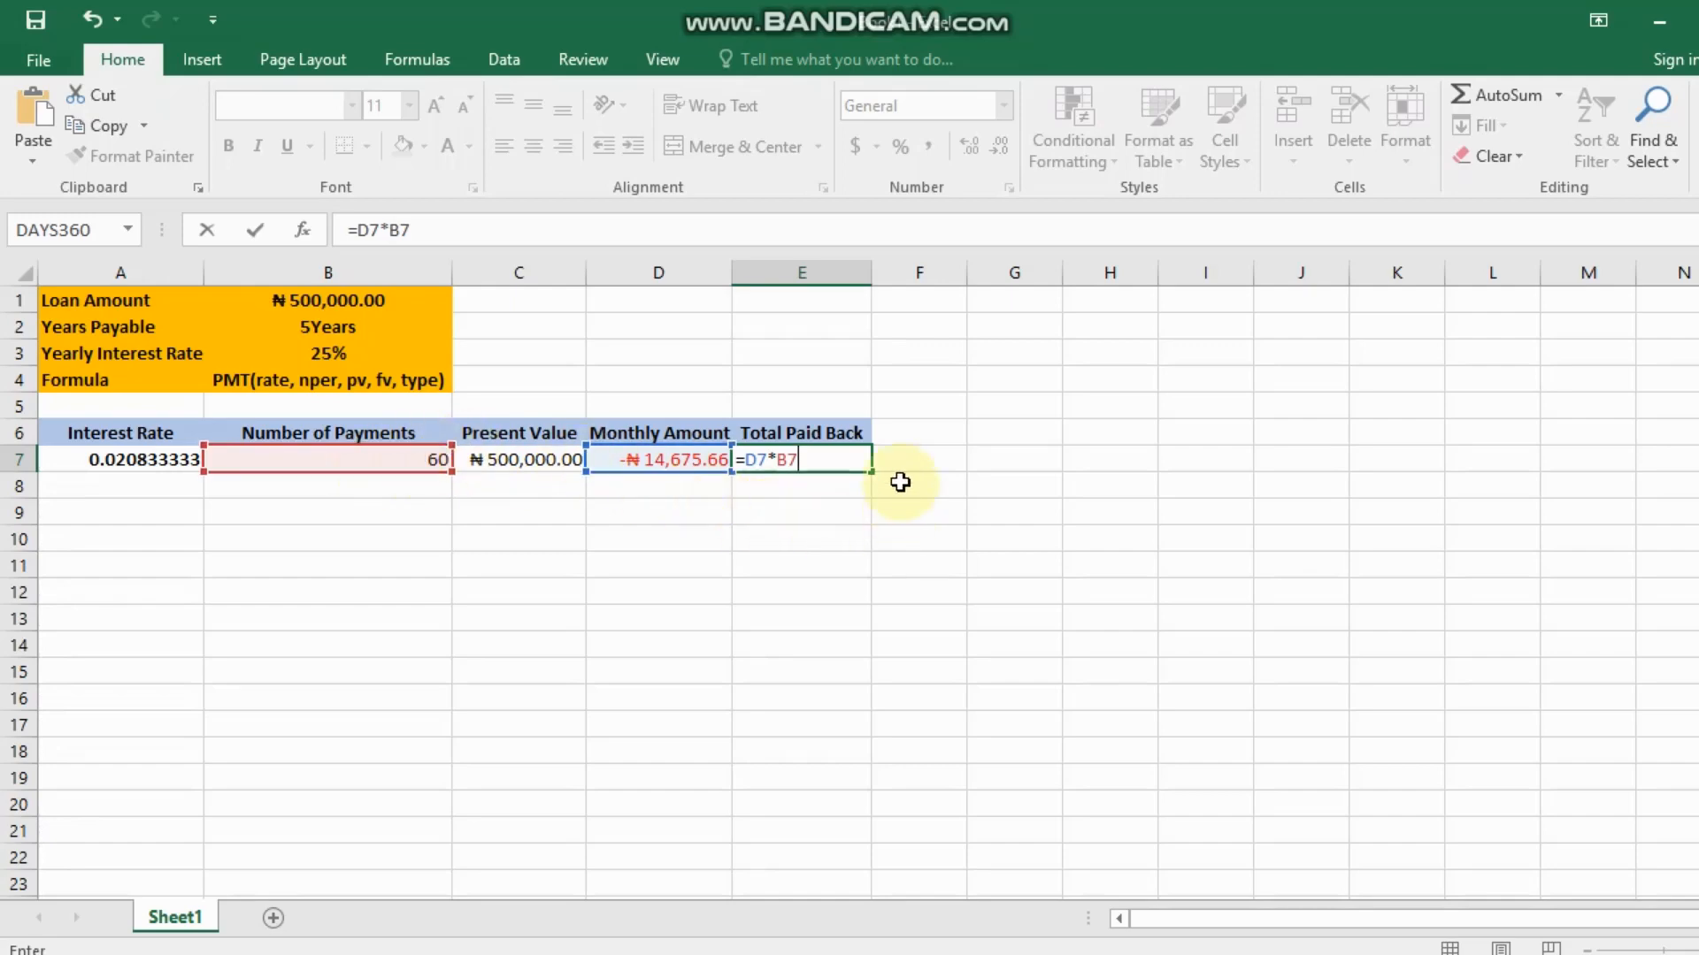
pyautogui.press('Return')
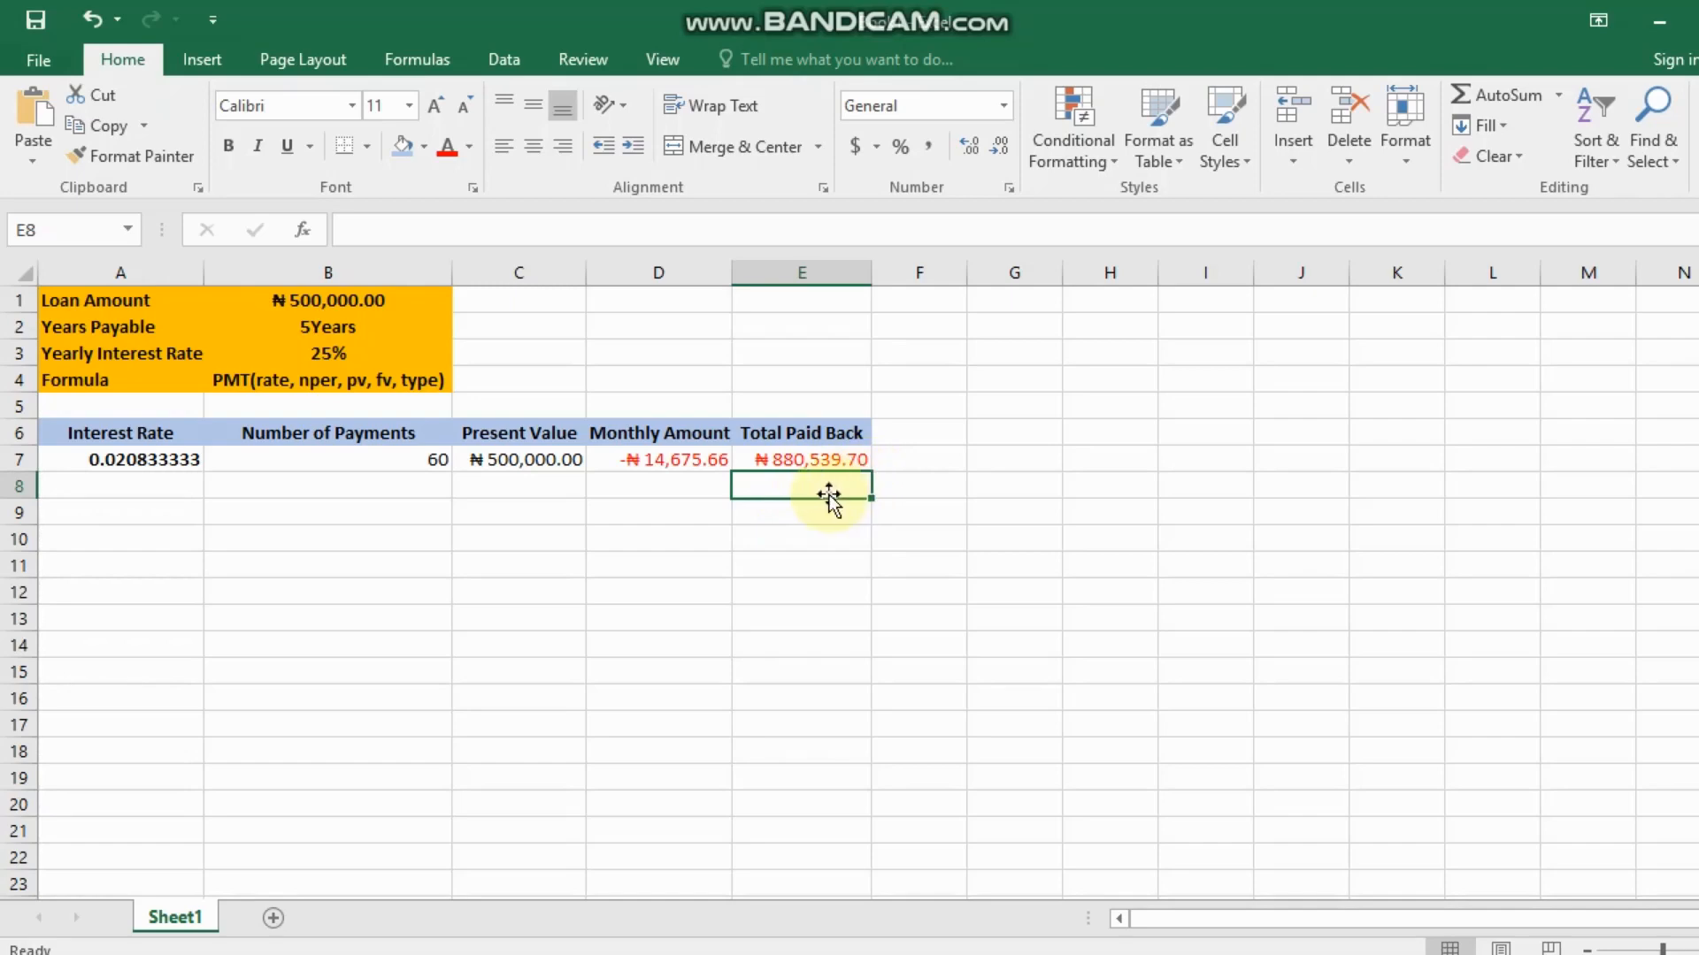
pyautogui.click(837, 459)
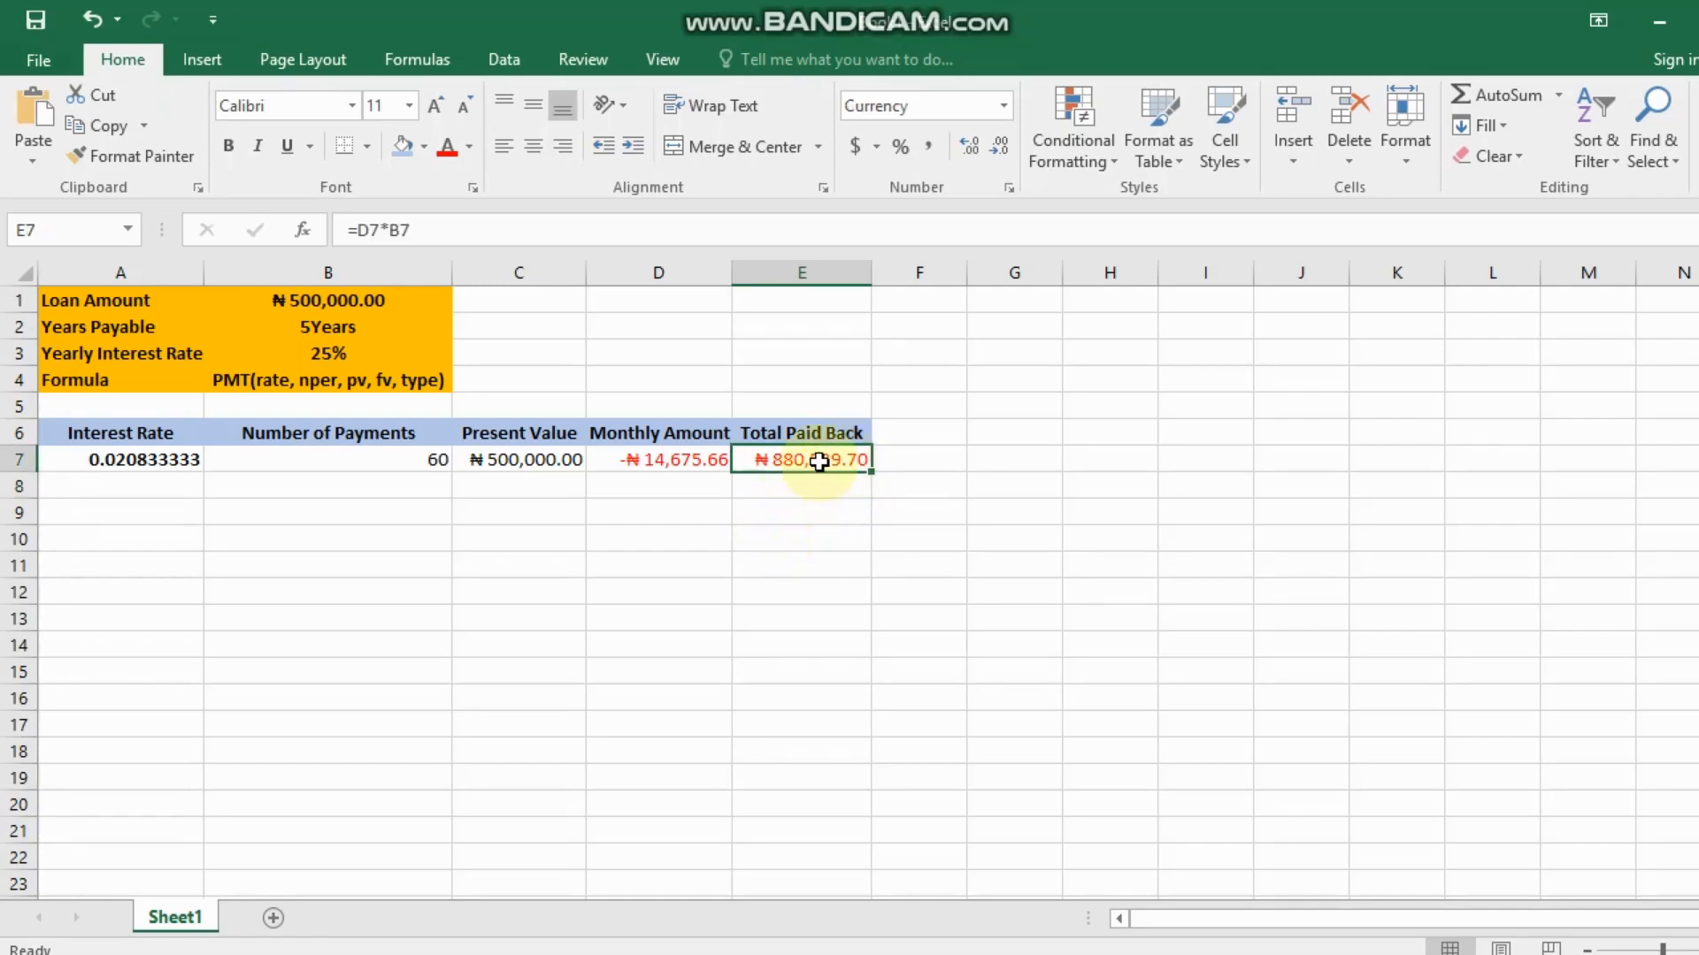
# Step: Left-align the values in cells A7 to E7
pyautogui.click(69, 460)
pyautogui.moveTo(168, 461); pyautogui.dragTo(819, 457)
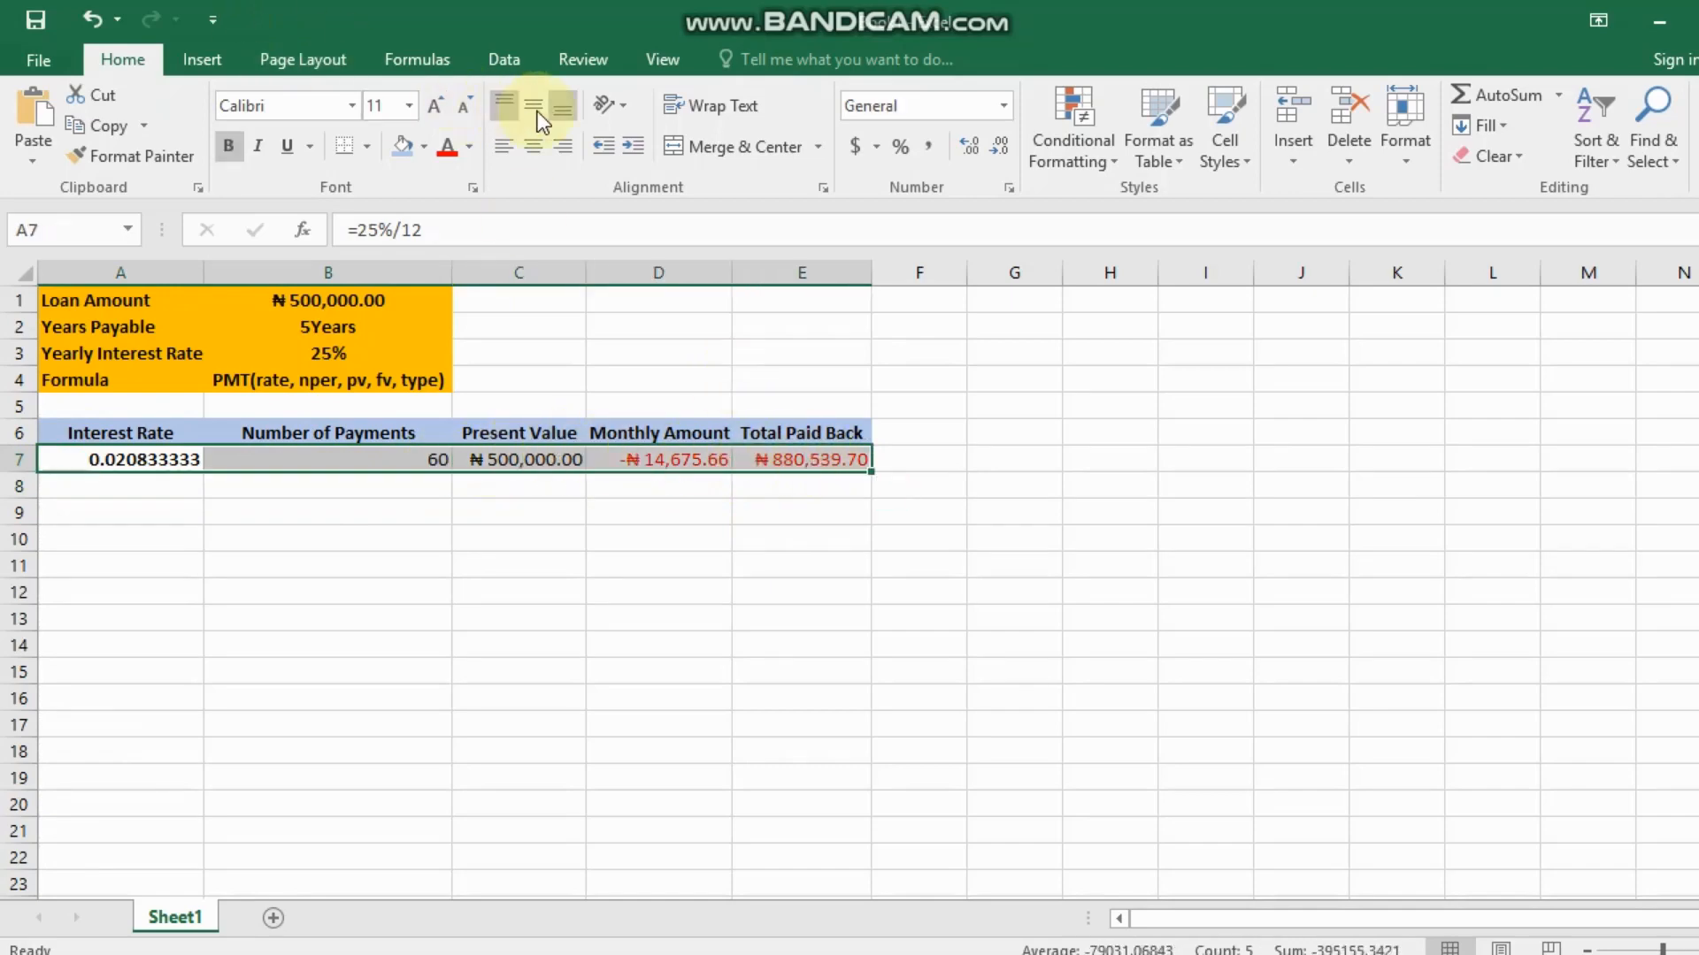
pyautogui.click(504, 146)
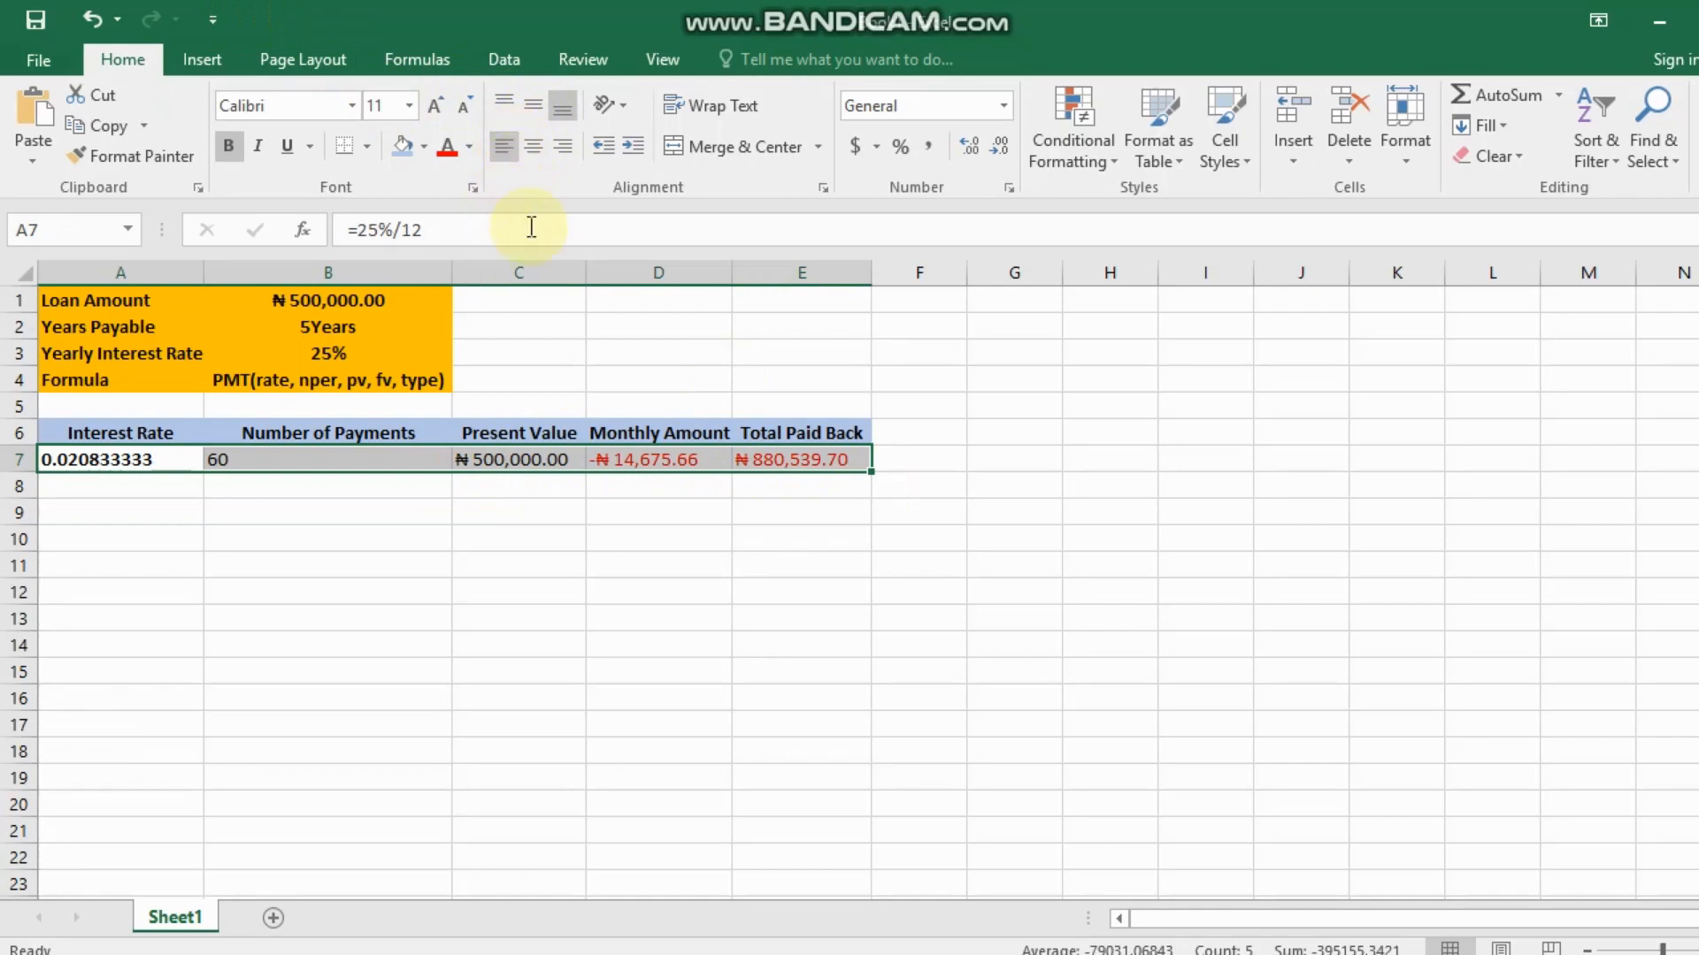
pyautogui.click(655, 490)
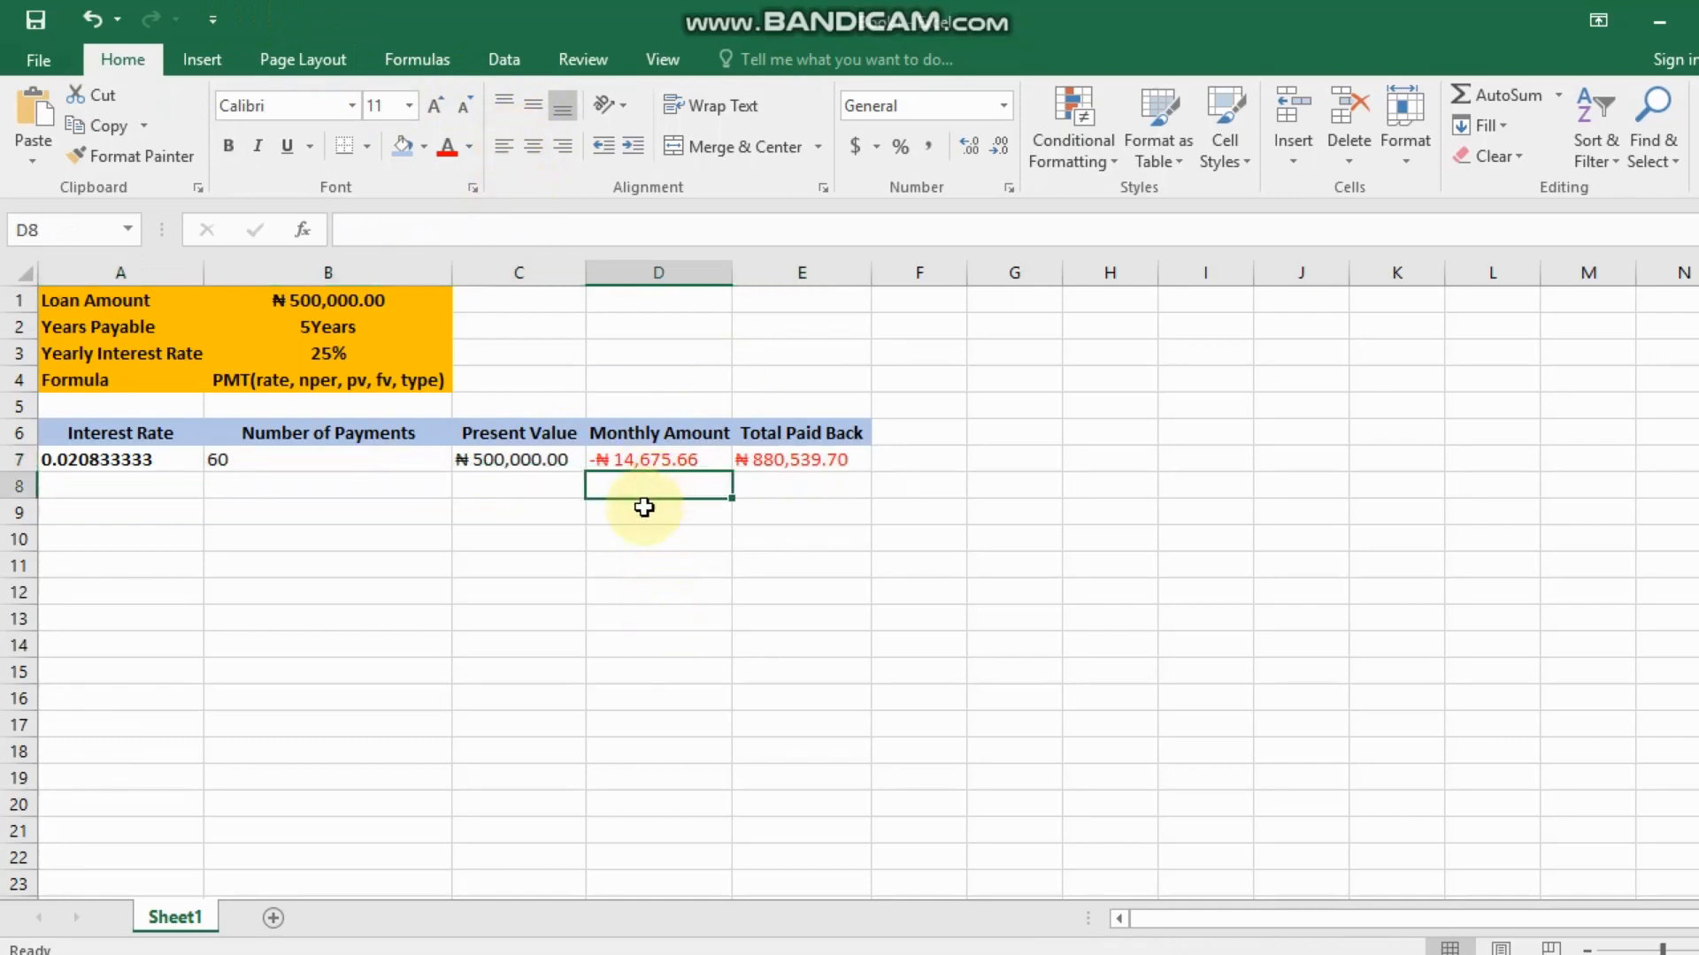
# Step: Center the values in cells A7 to E7 horizontally
pyautogui.moveTo(115, 459); pyautogui.dragTo(788, 457)
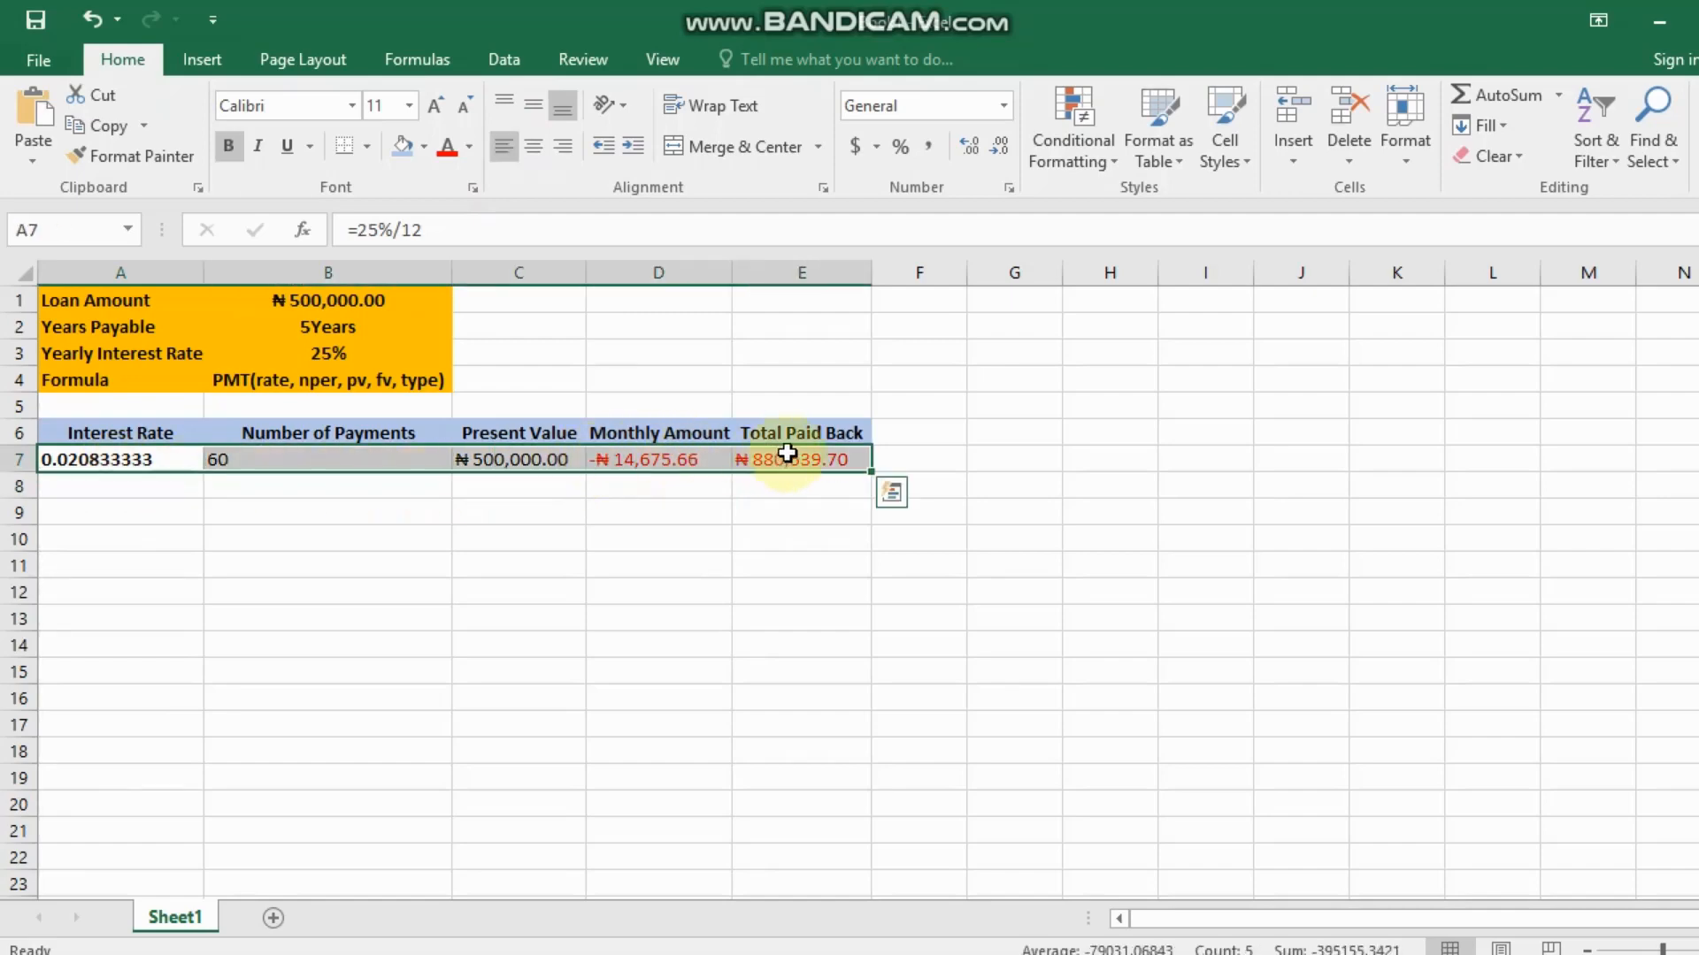
pyautogui.click(533, 150)
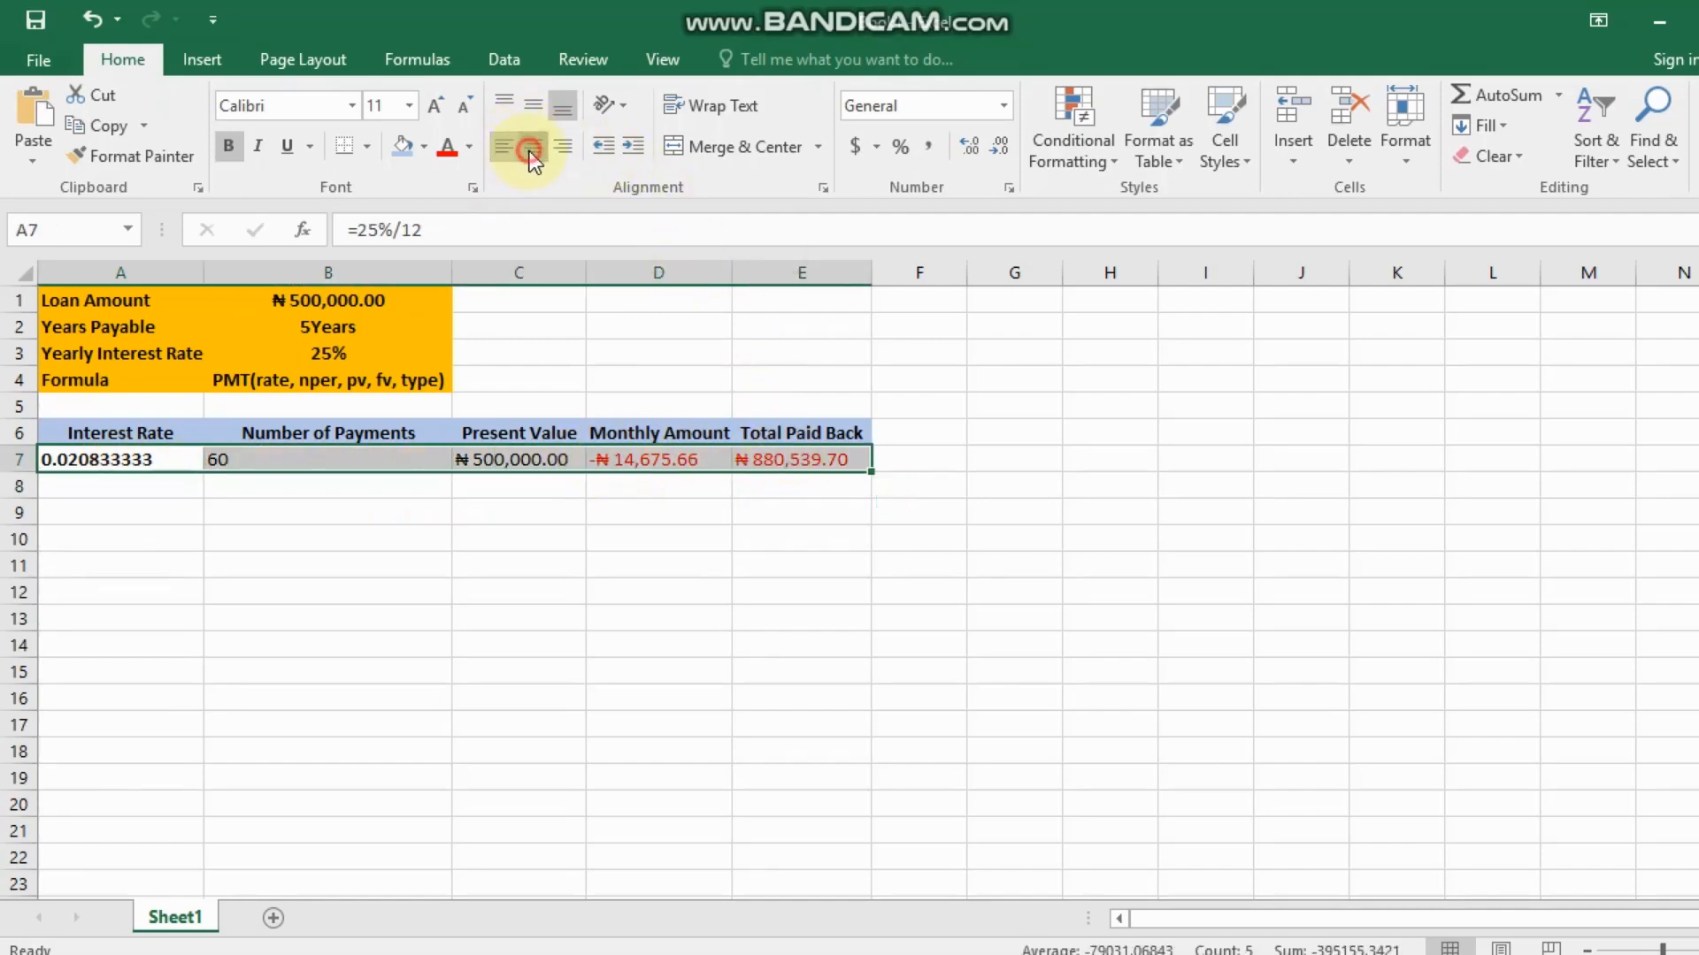
pyautogui.click(646, 459)
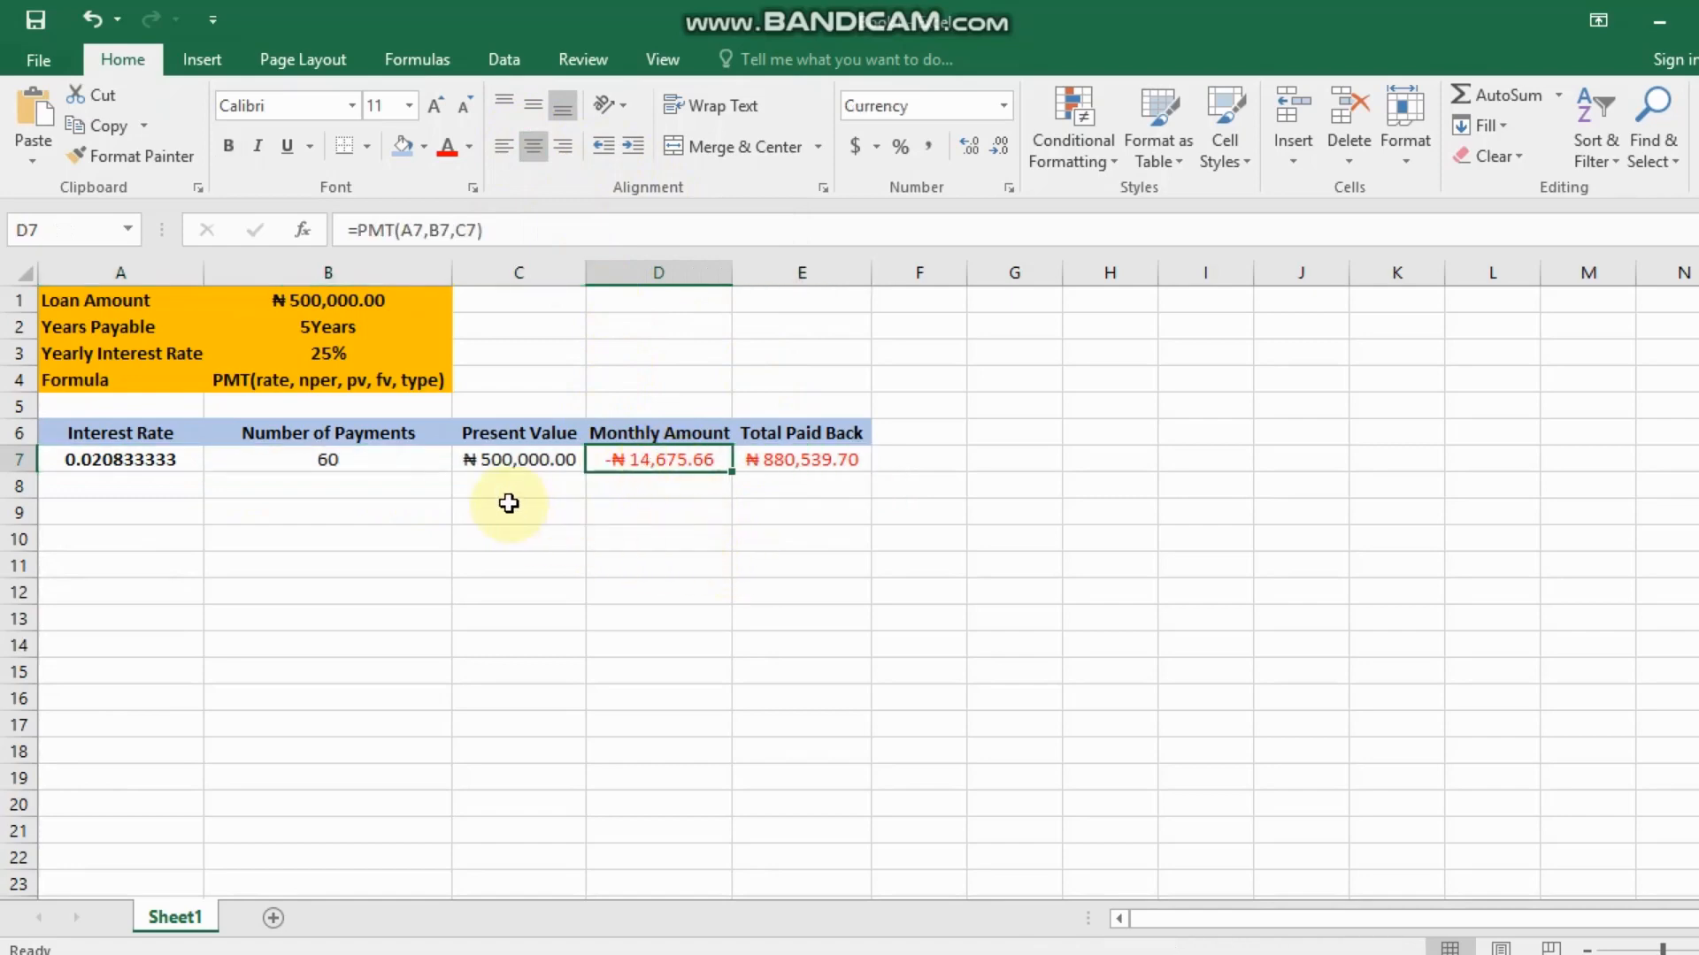